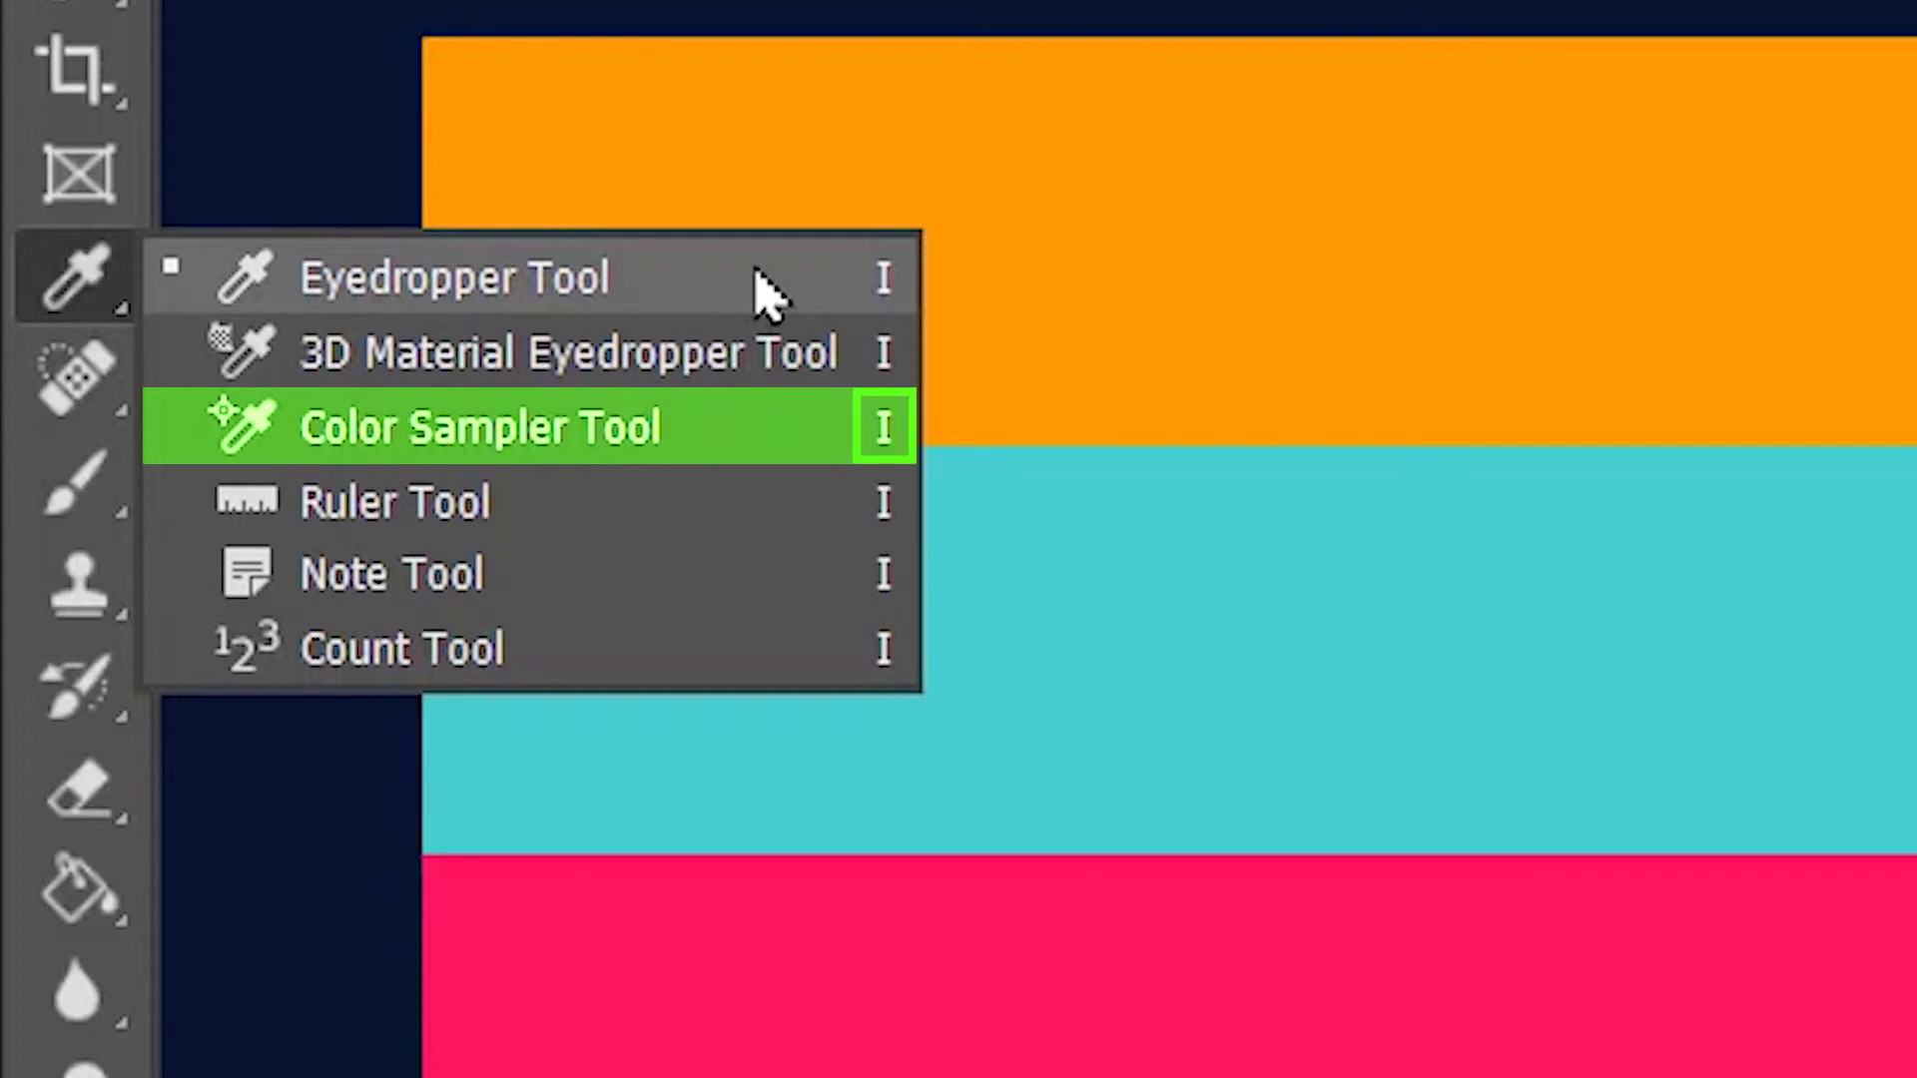
Switch from the Eyedropper to the Color Sampler Tool
{"action": "left_click", "coordinate": [783, 423]}
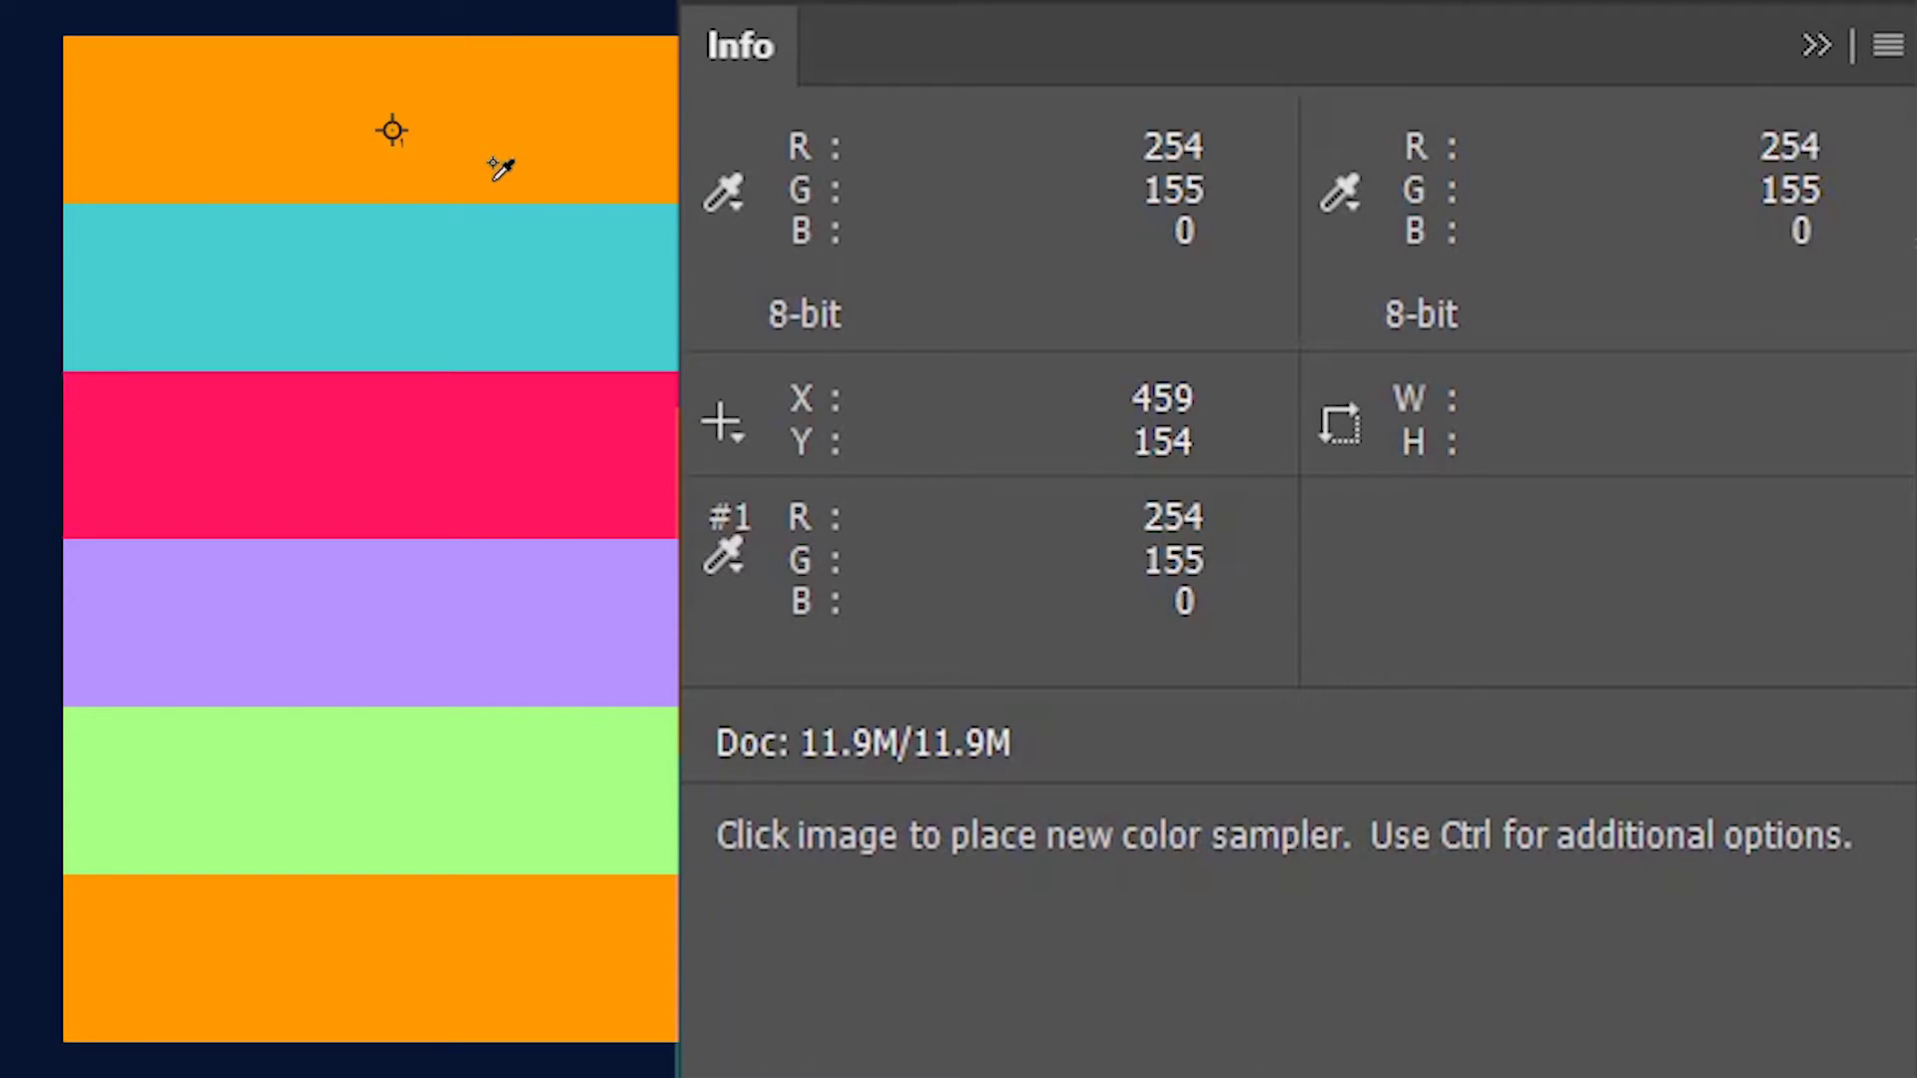
Pin sample points across the red, cyan, purple, green and orange bands
{"action": "left_click", "coordinate": [634, 463]}
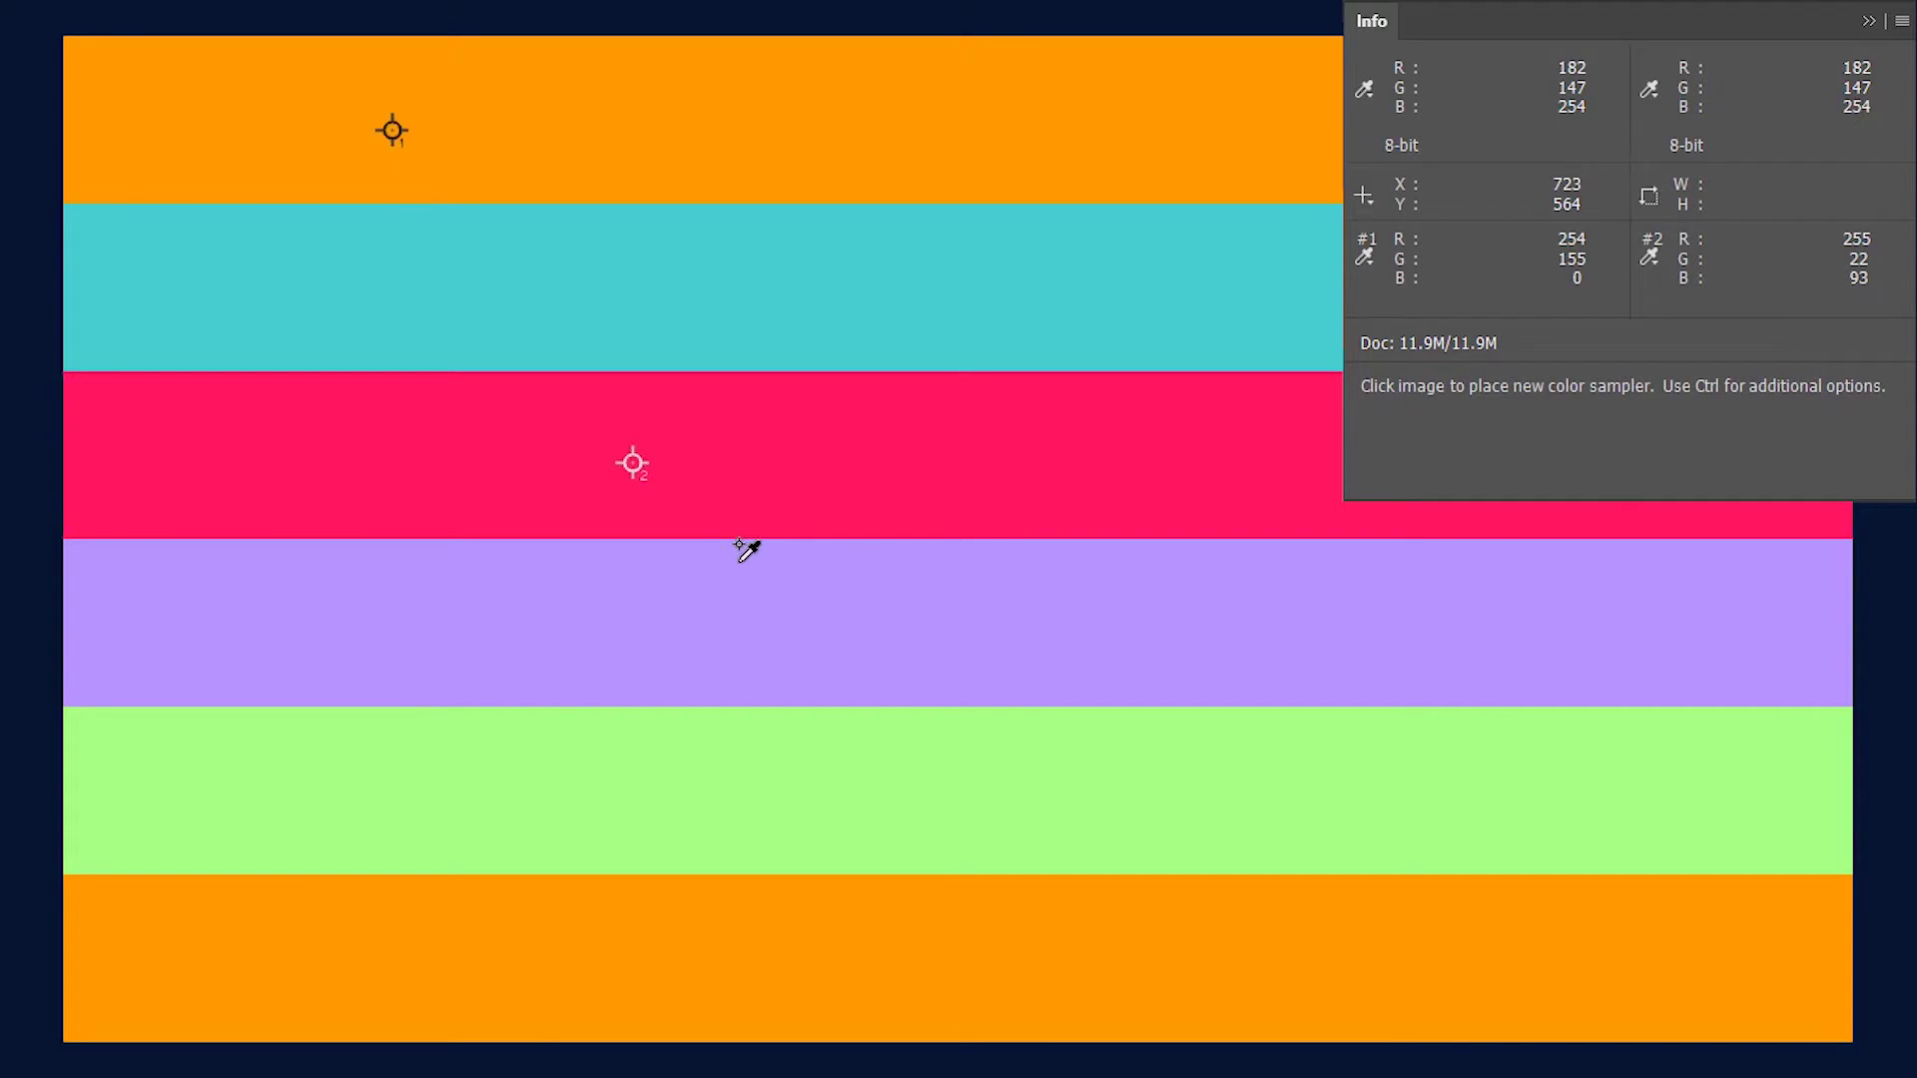
{"action": "left_click", "coordinate": [966, 284]}
{"action": "left_click", "coordinate": [1068, 502]}
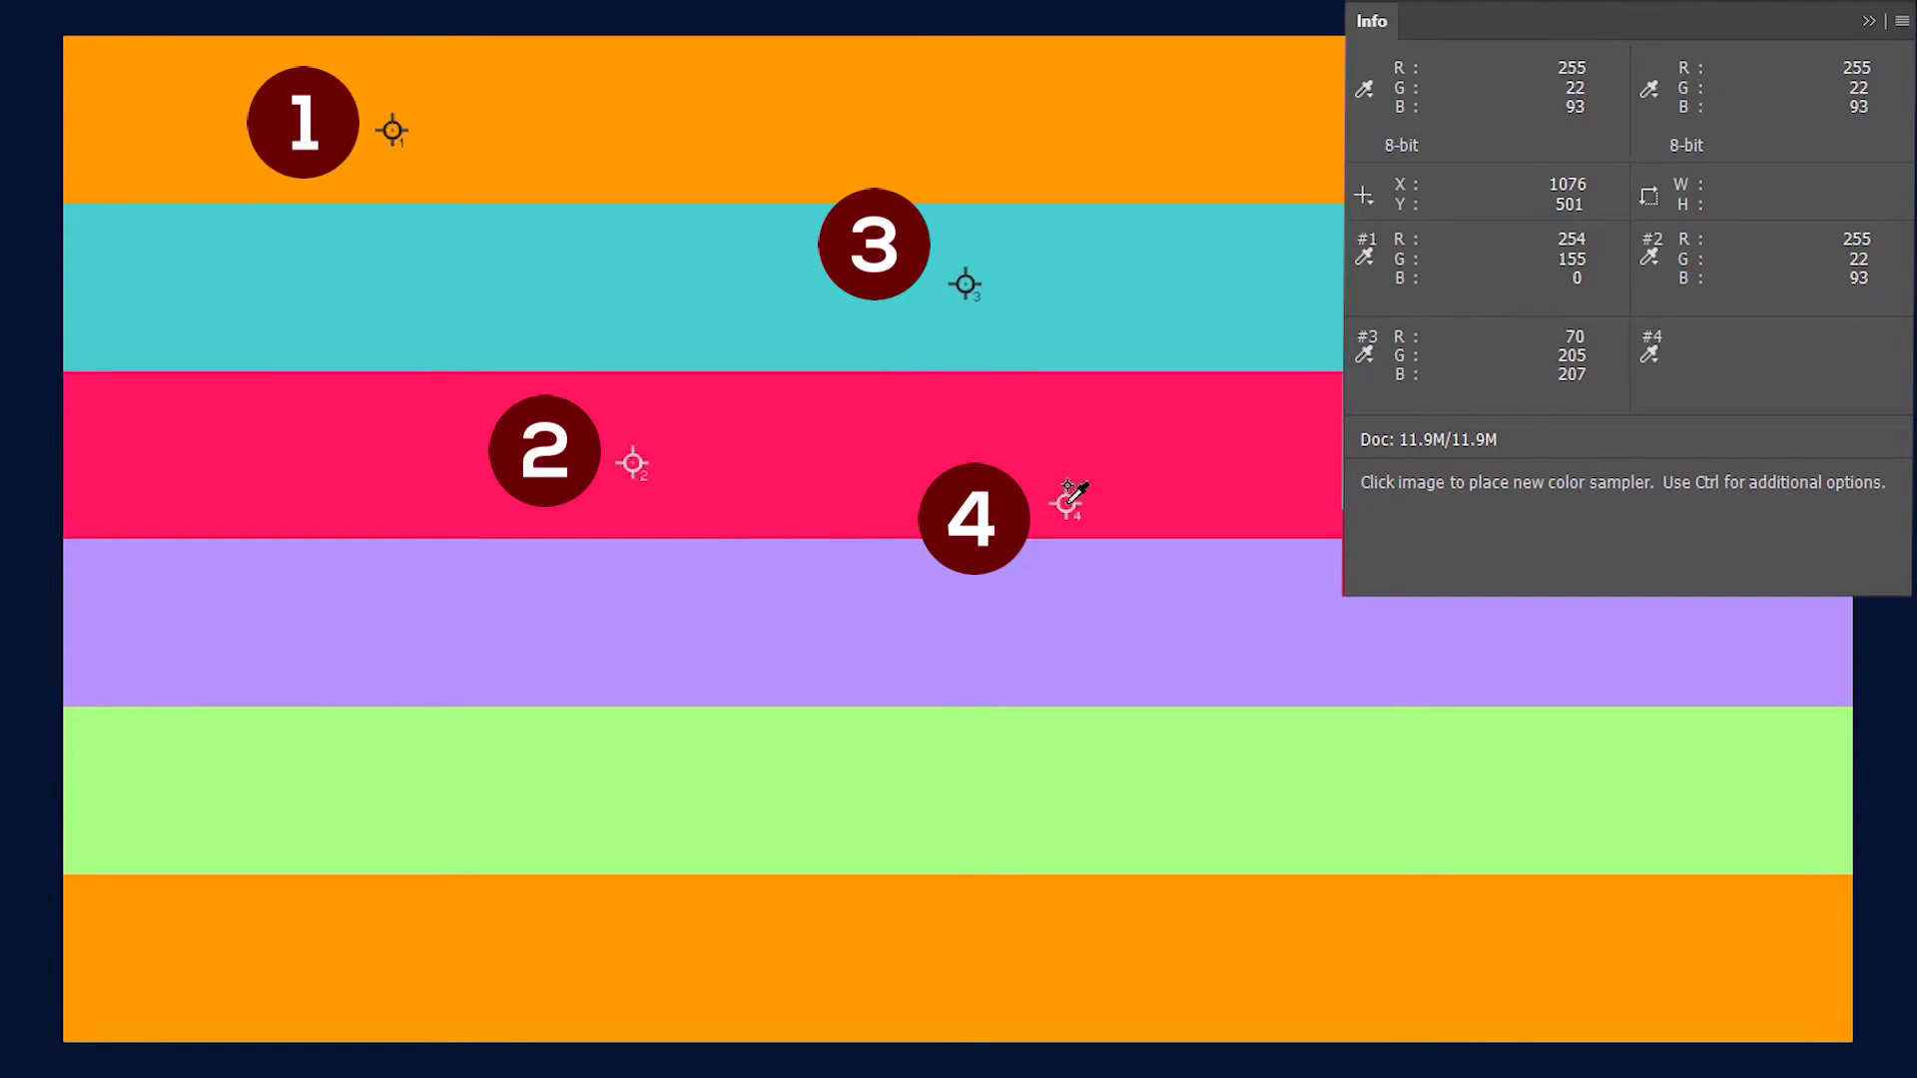
{"action": "left_click", "coordinate": [708, 722]}
{"action": "left_click", "coordinate": [309, 591]}
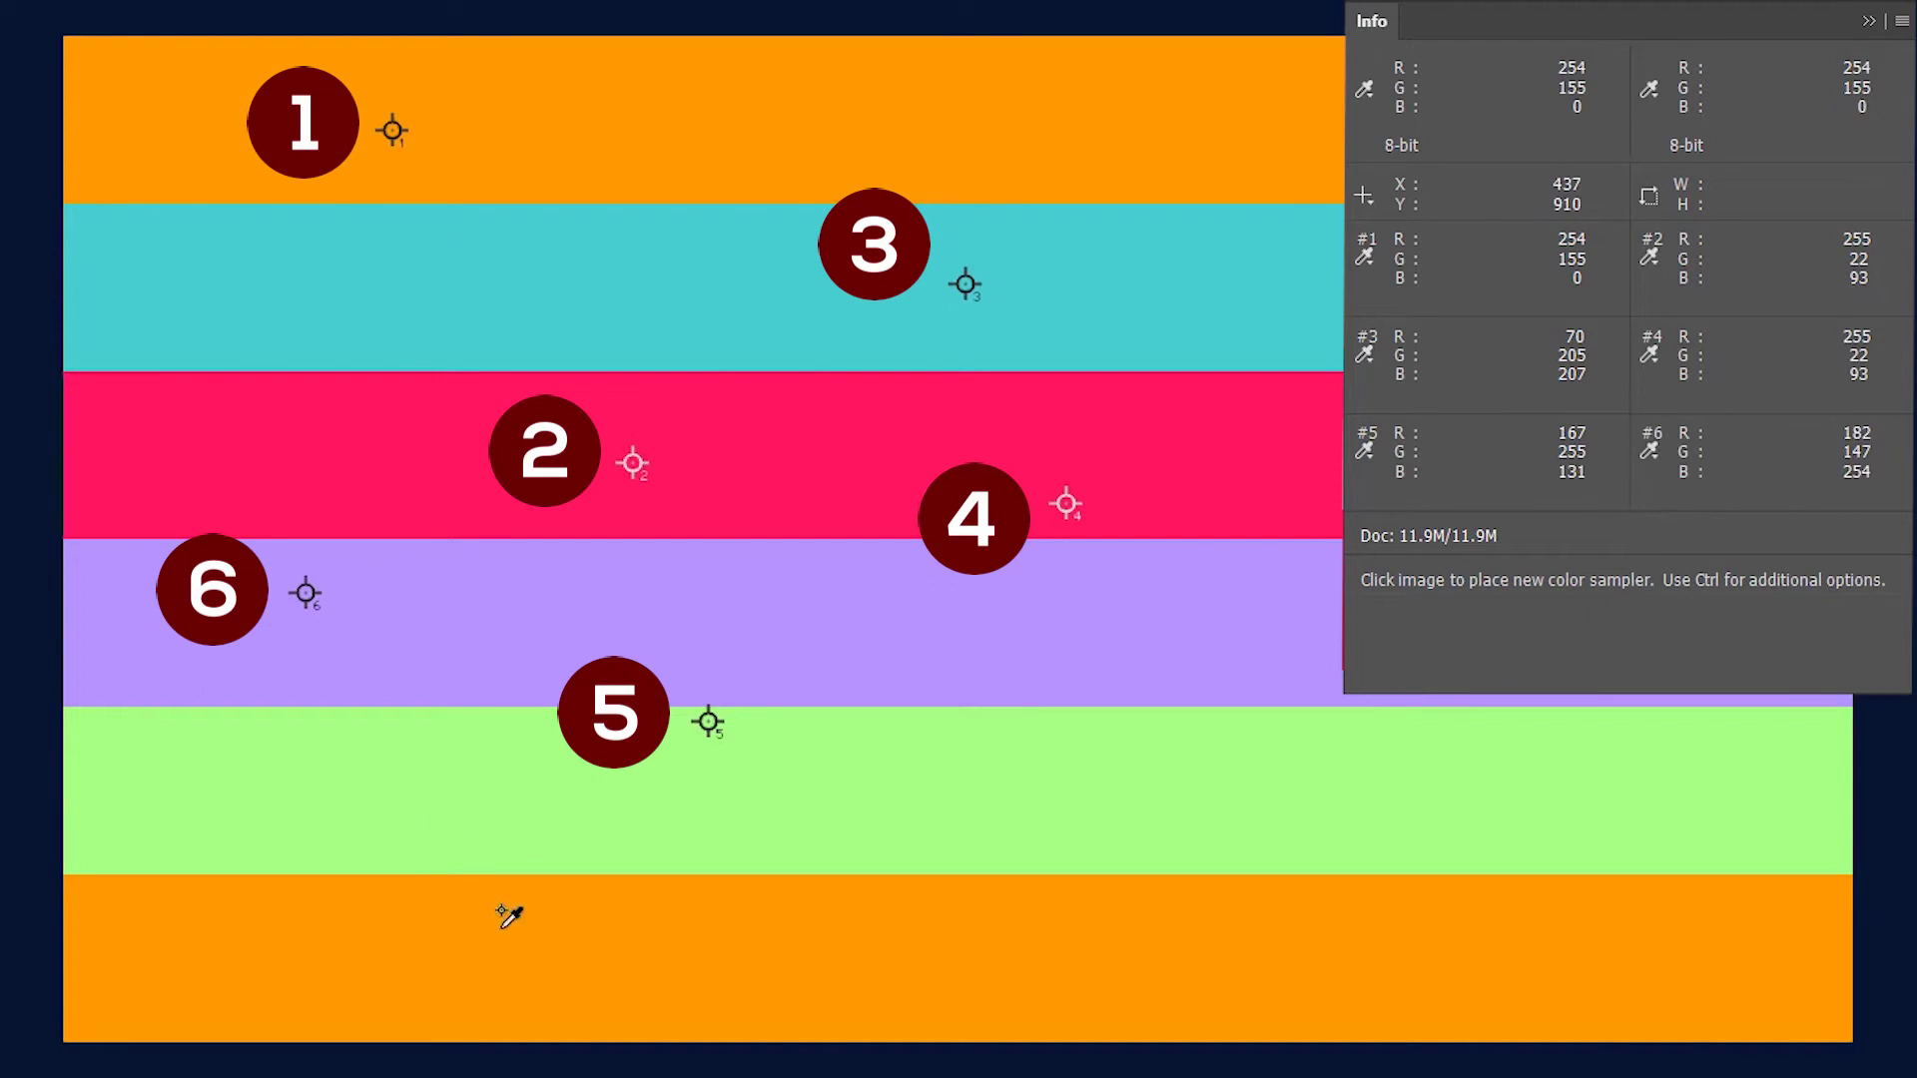
{"action": "left_click", "coordinate": [530, 976]}
{"action": "left_click", "coordinate": [1212, 821]}
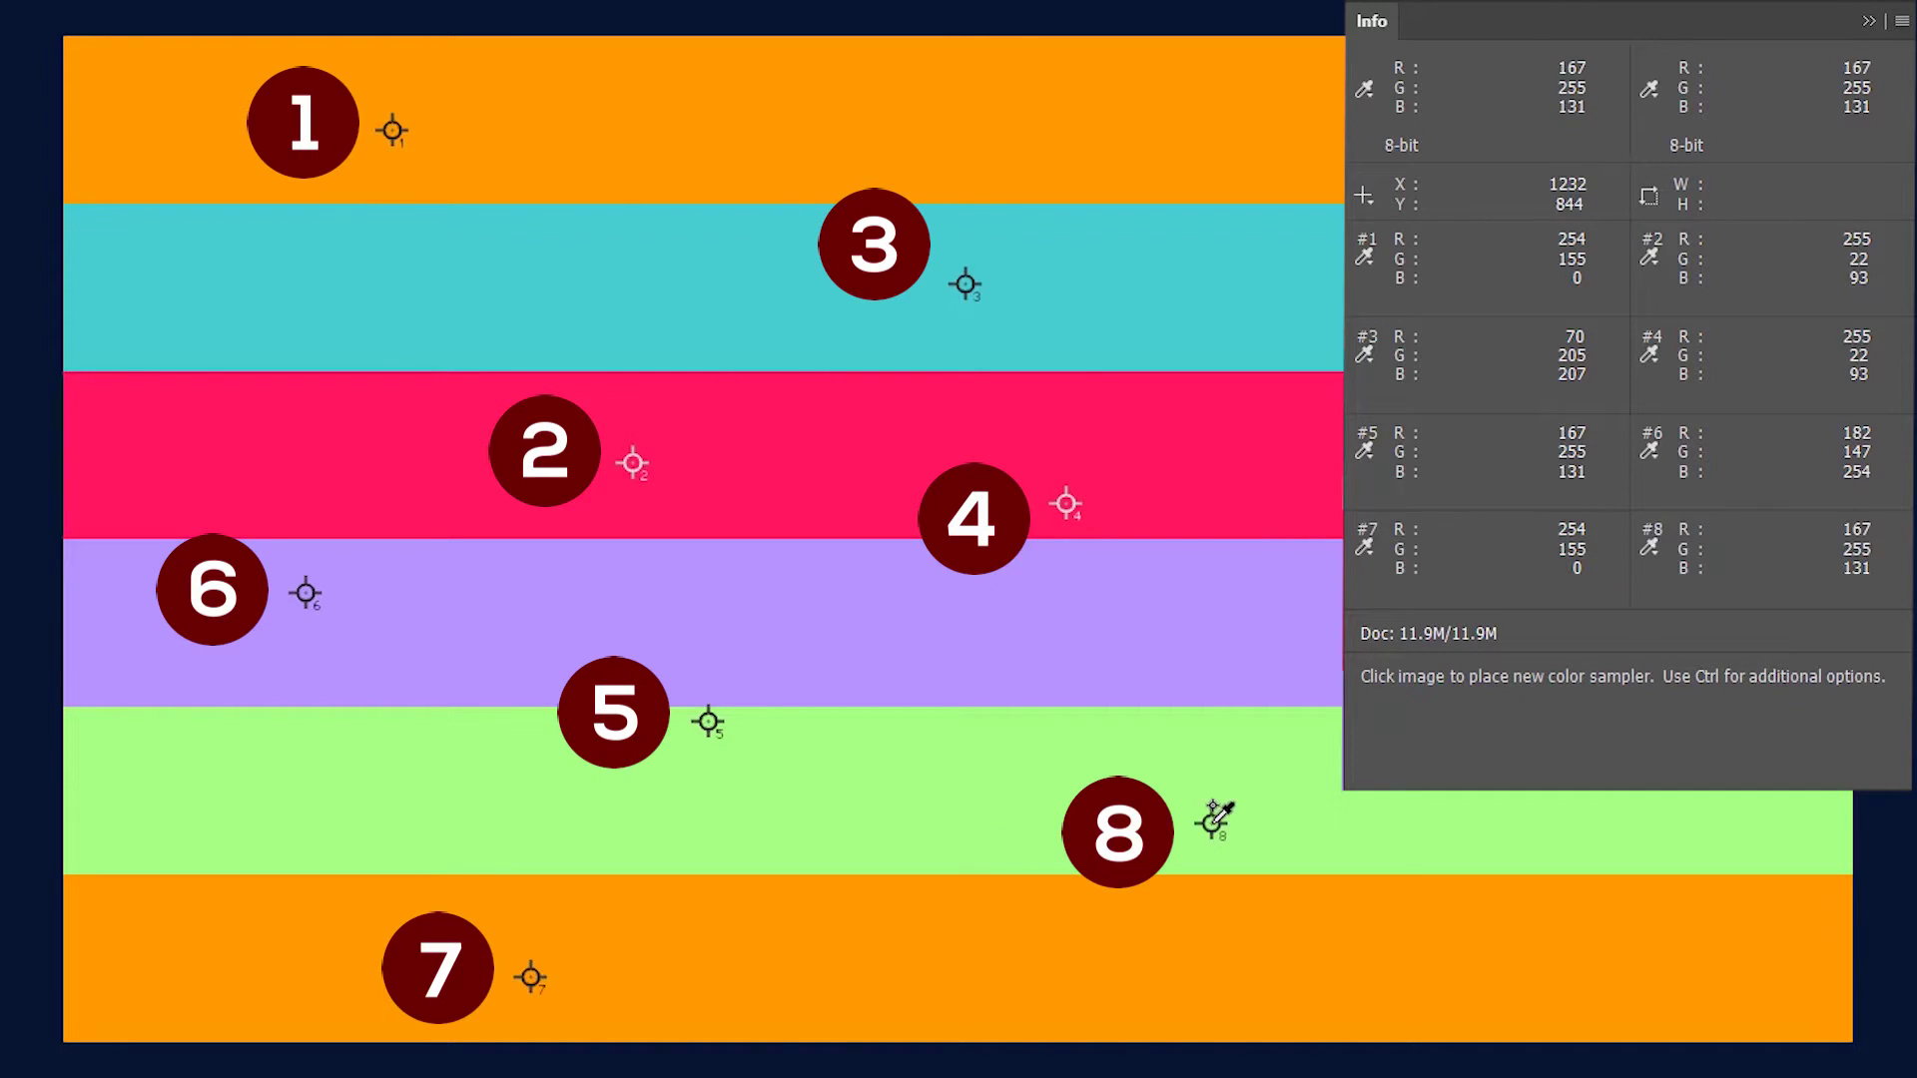
{"action": "left_click", "coordinate": [1268, 461]}
{"action": "left_click", "coordinate": [1245, 132]}
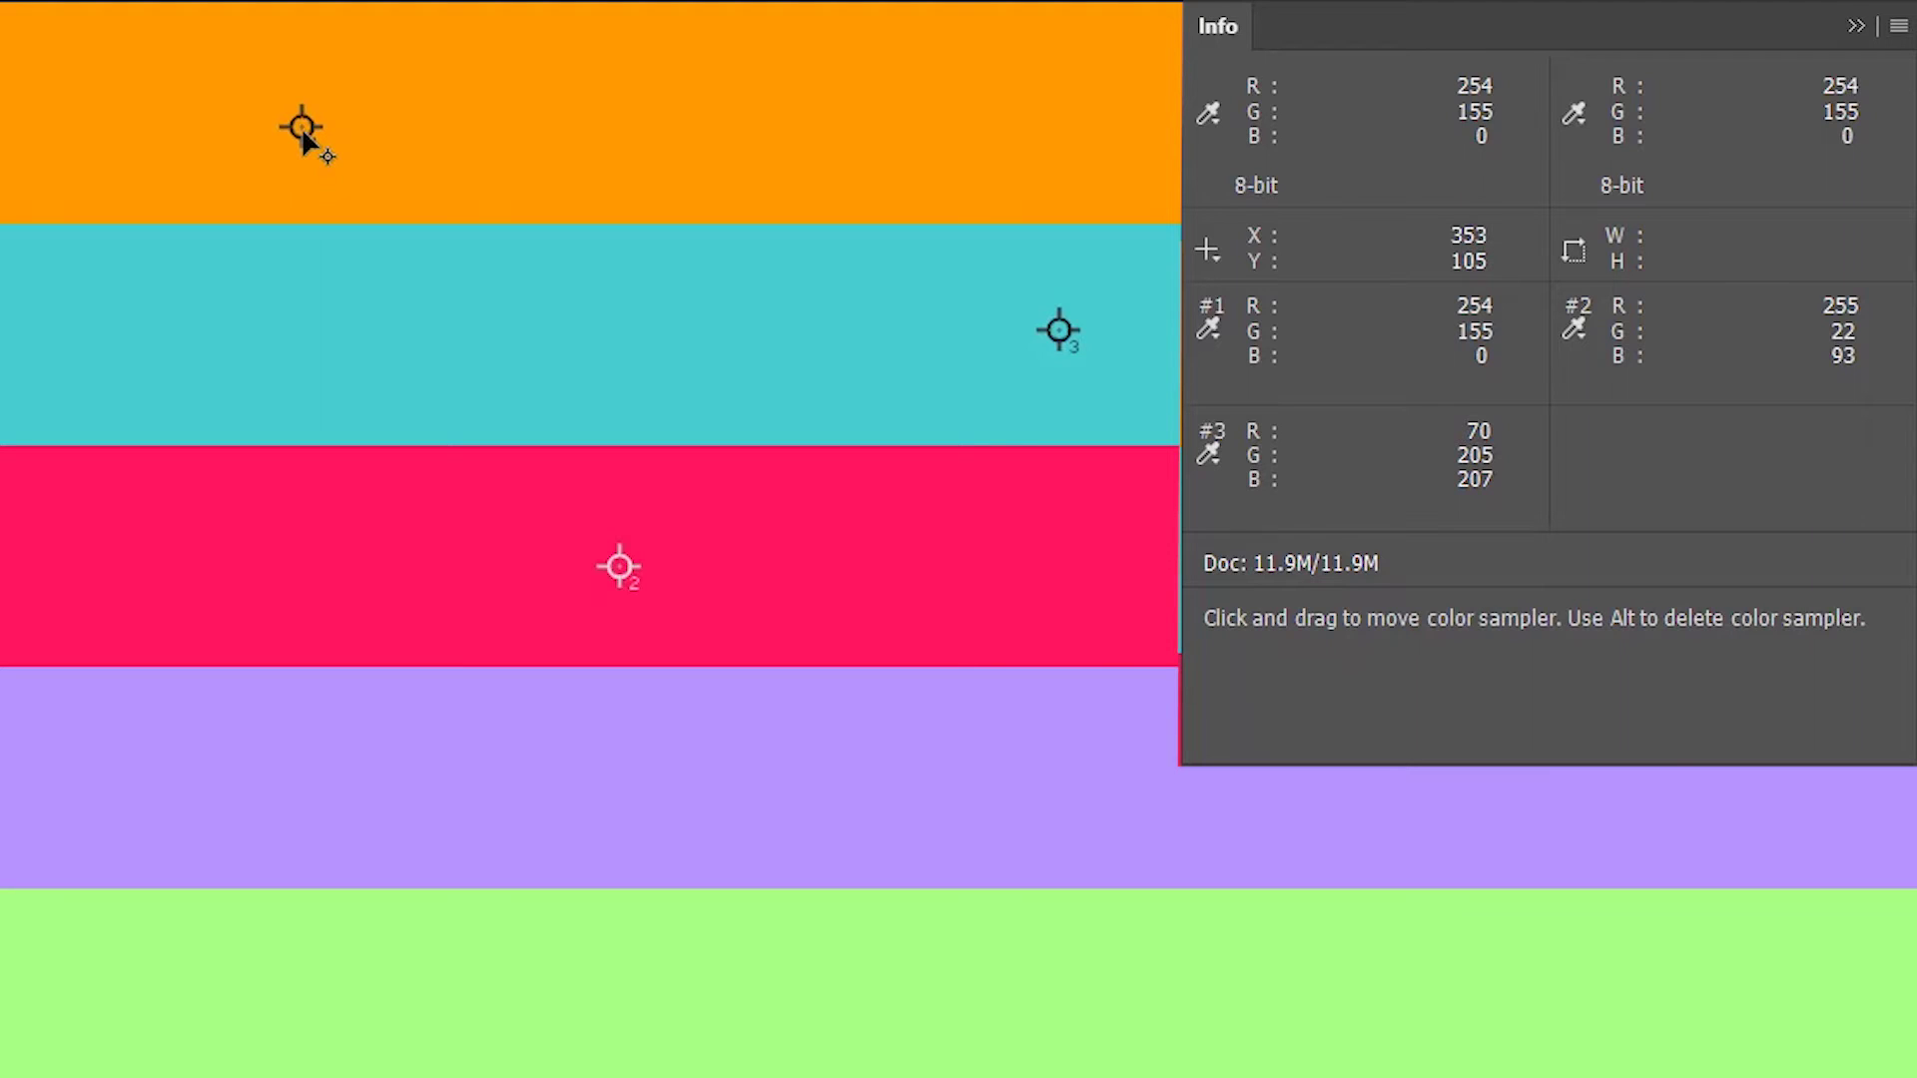
Drag sampler #1 along the orange band, into the cyan band, then down to the green band
{"action": "mouse_move", "coordinate": [302, 127]}
{"action": "left_mouse_down"}
{"action": "mouse_move", "coordinate": [753, 166]}
{"action": "mouse_move", "coordinate": [827, 141]}
{"action": "mouse_move", "coordinate": [1044, 149]}
{"action": "left_mouse_up"}
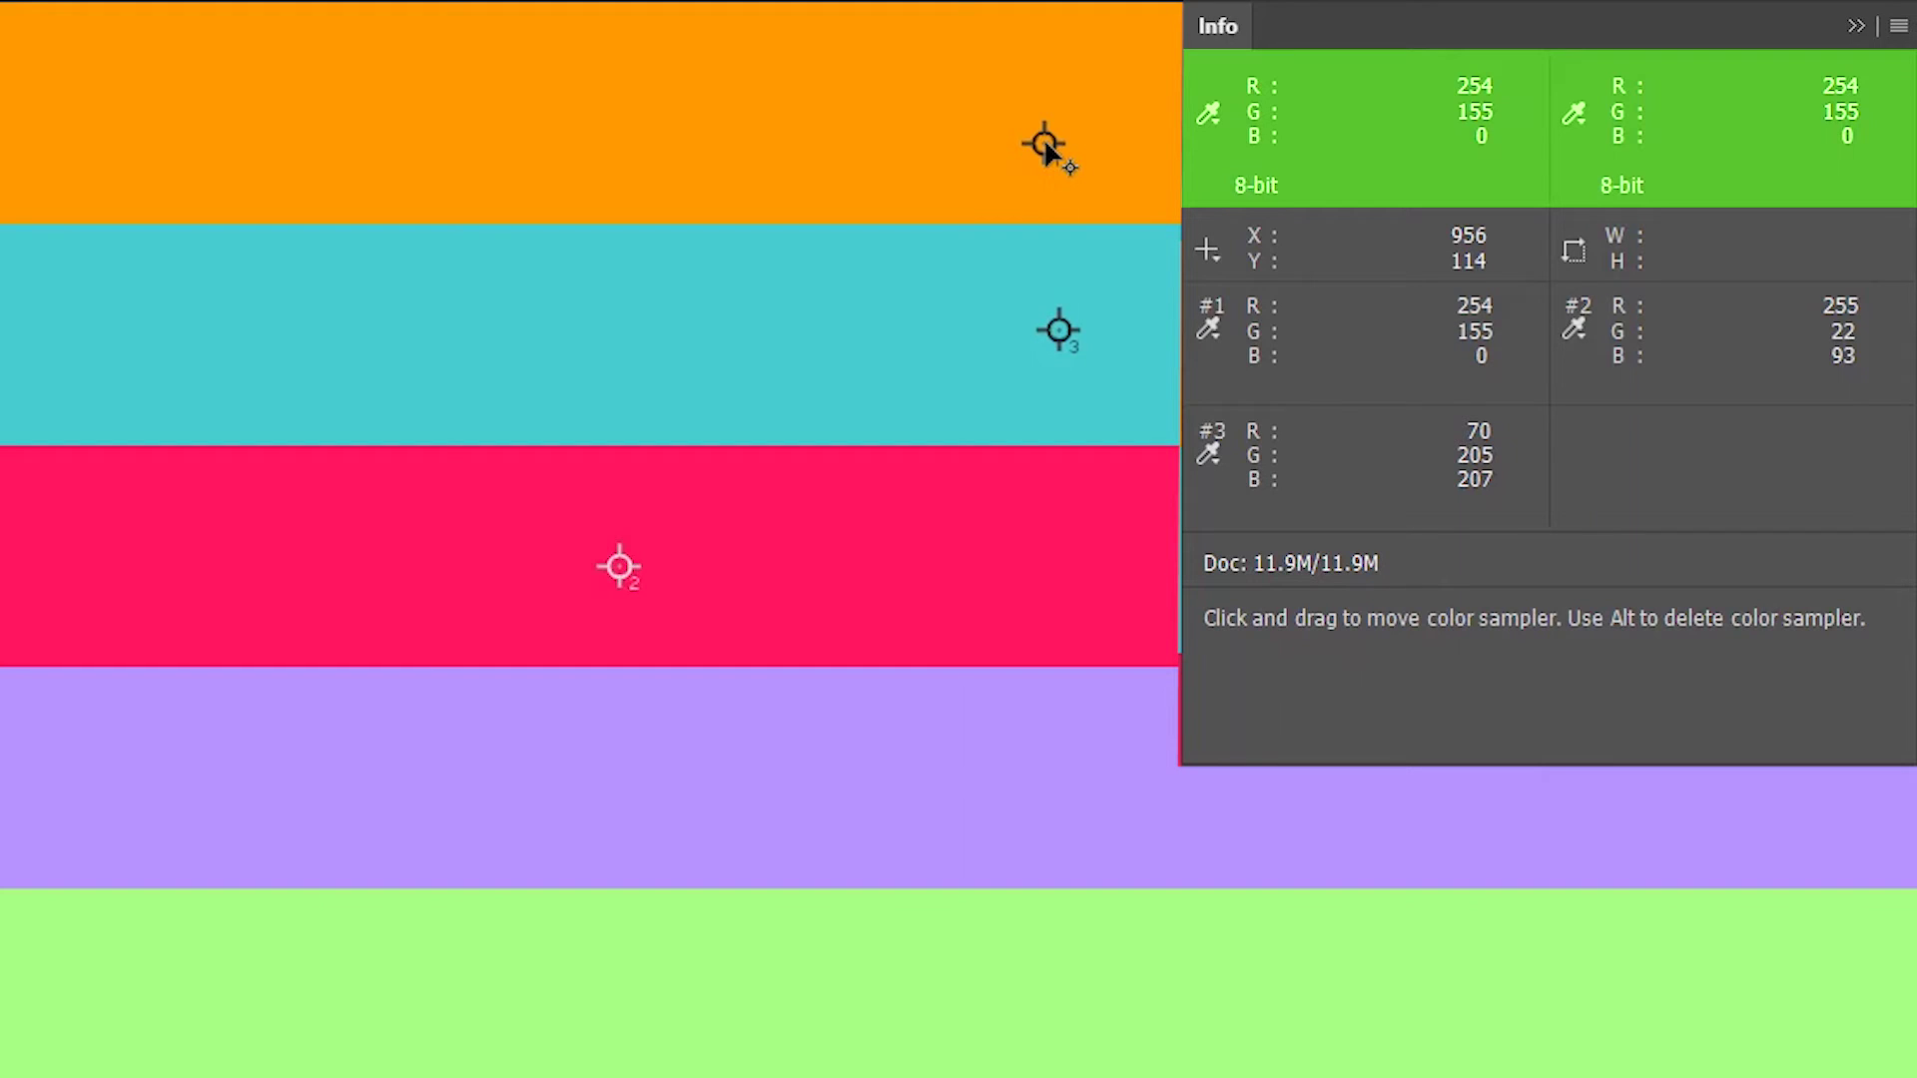
{"action": "left_click_drag", "start_coordinate": [1047, 148], "coordinate": [792, 272]}
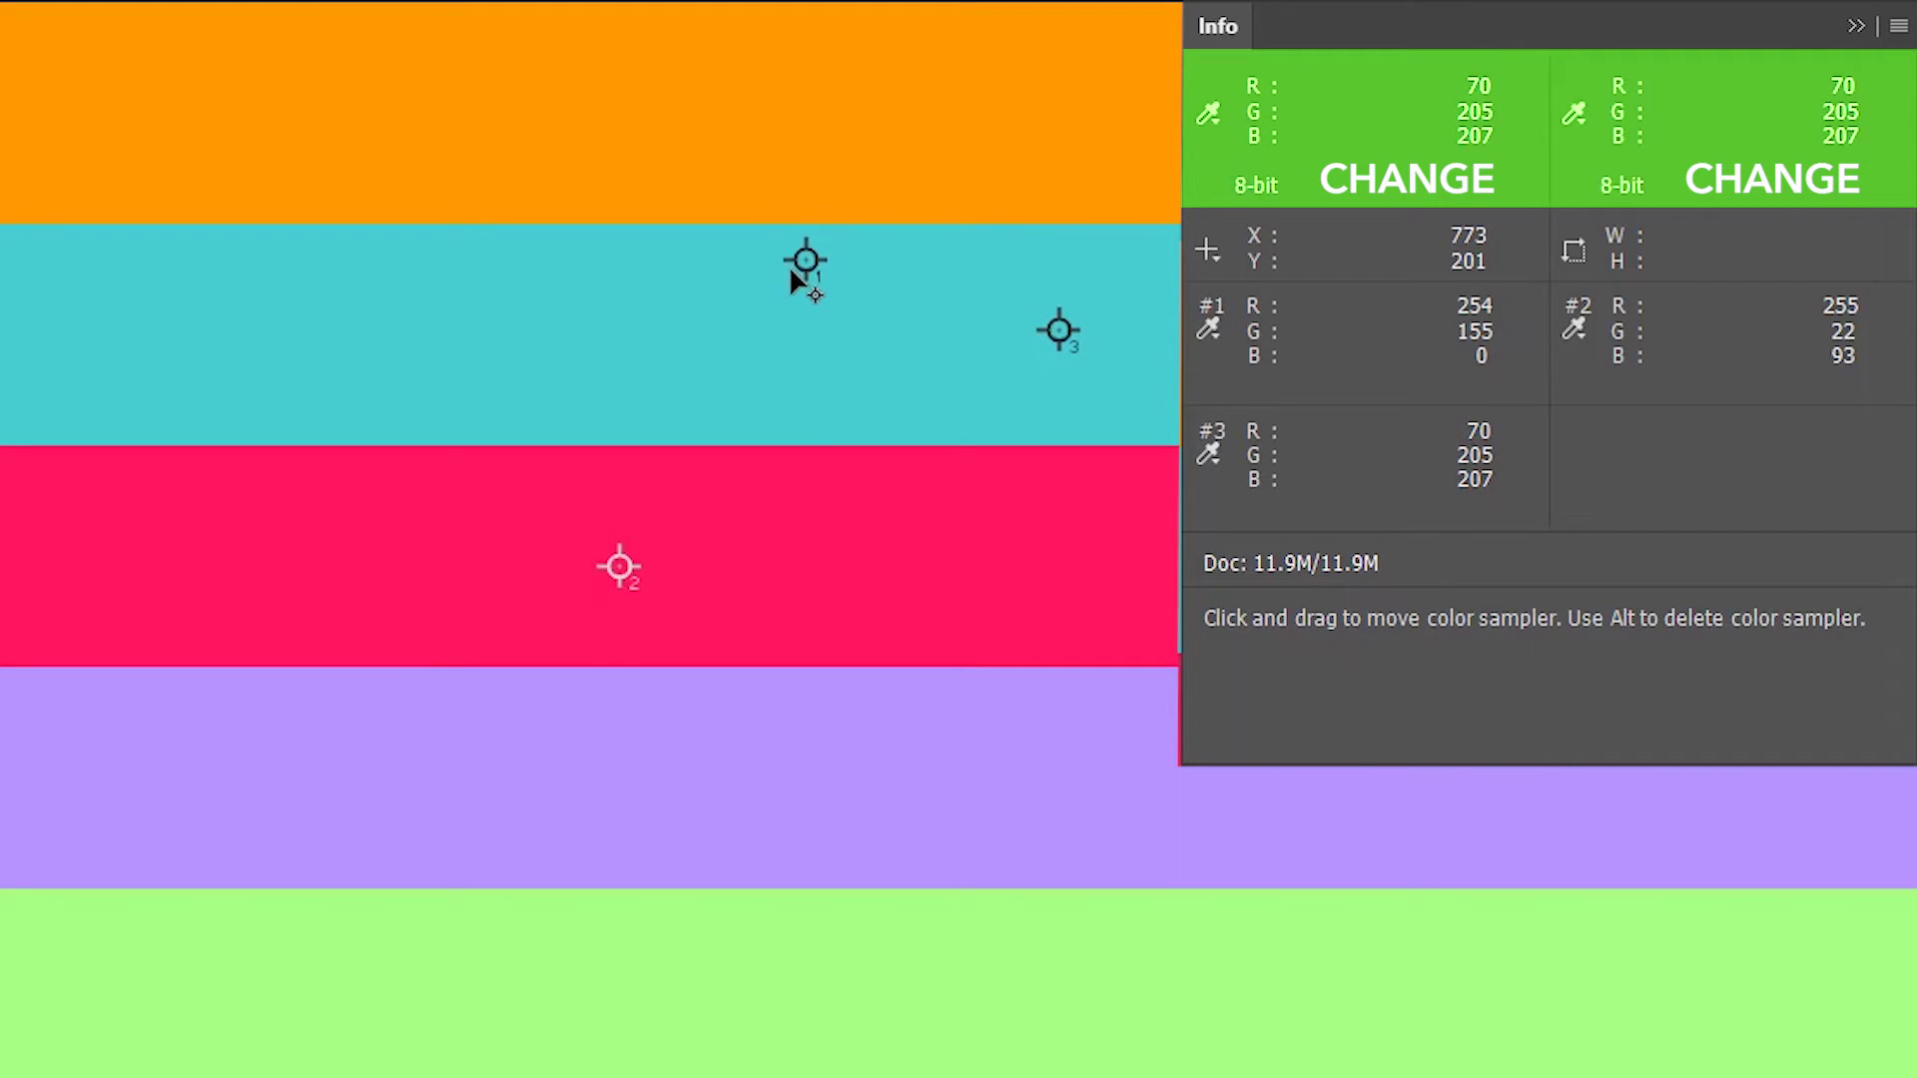
{"action": "left_click_drag", "start_coordinate": [792, 276], "coordinate": [406, 990]}
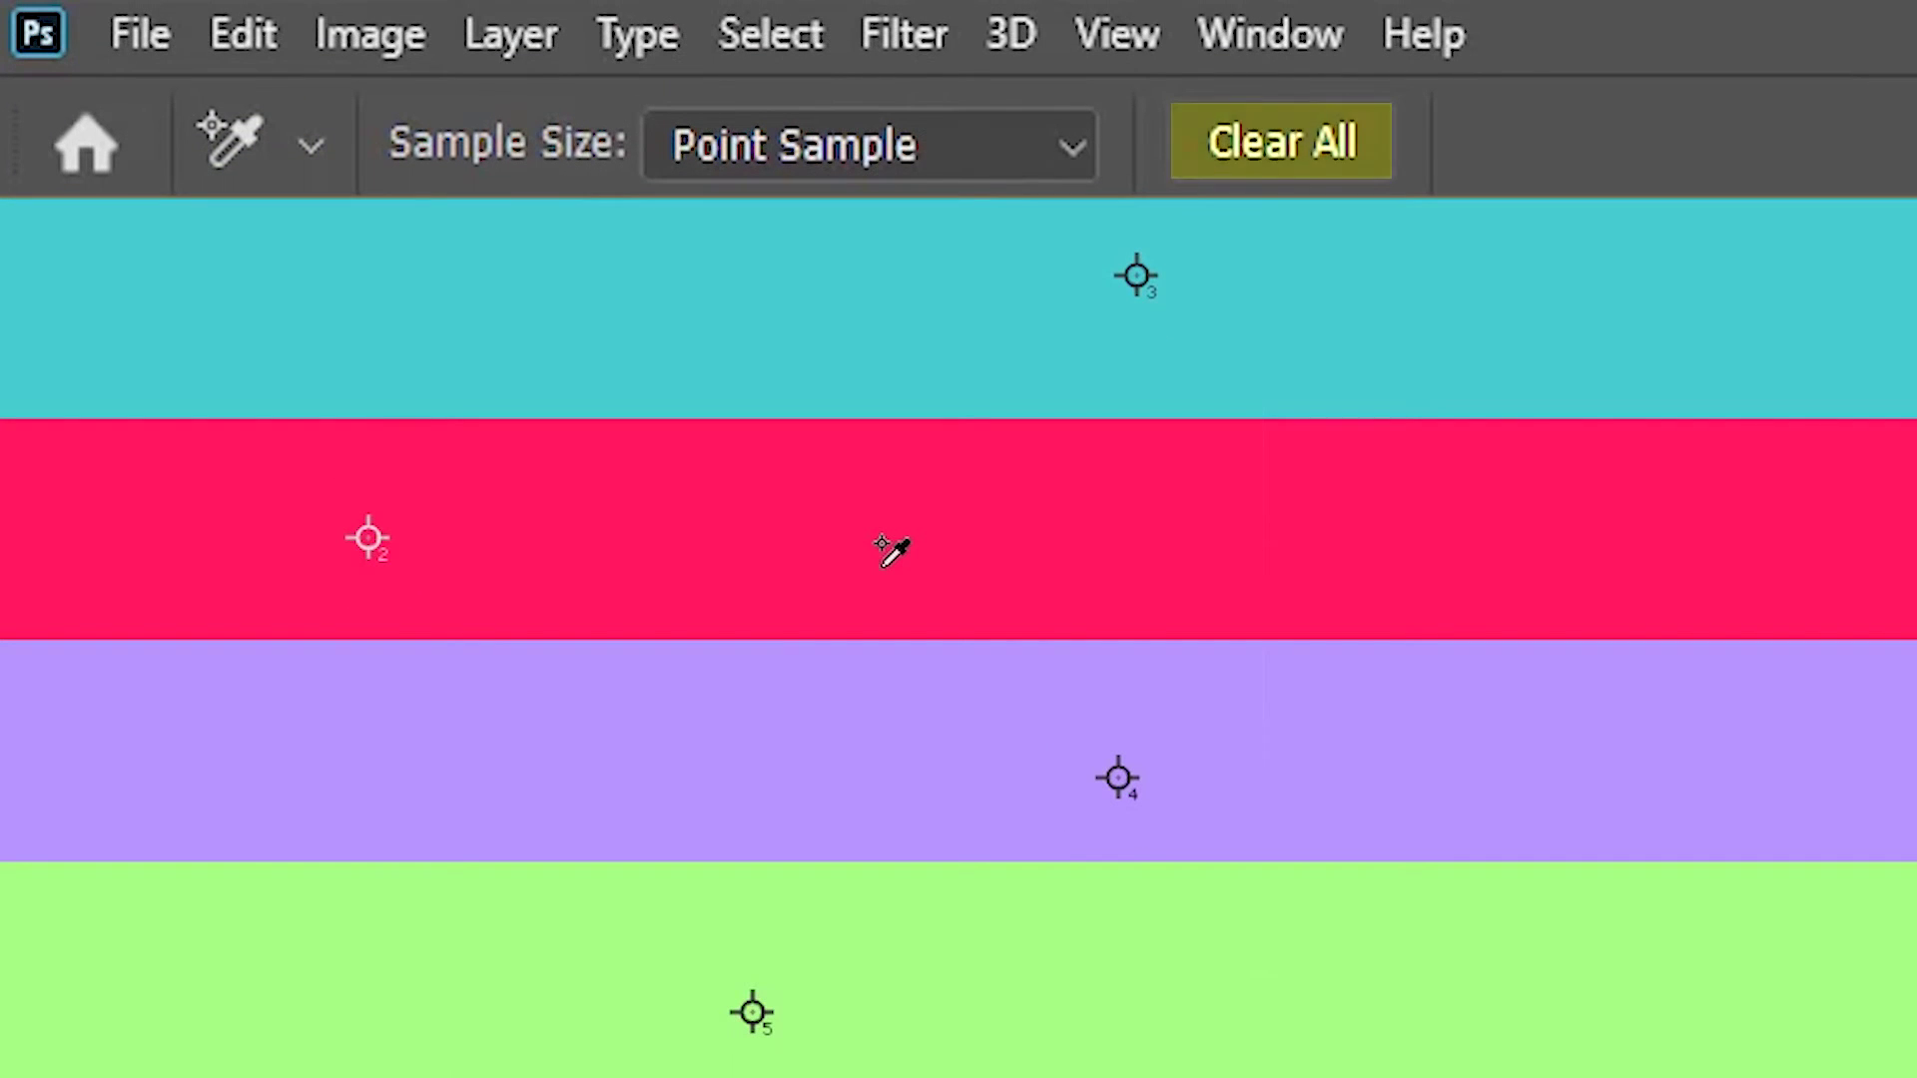
Remove every colour sampler with Clear All in the options bar
{"action": "left_click", "coordinate": [1338, 142]}
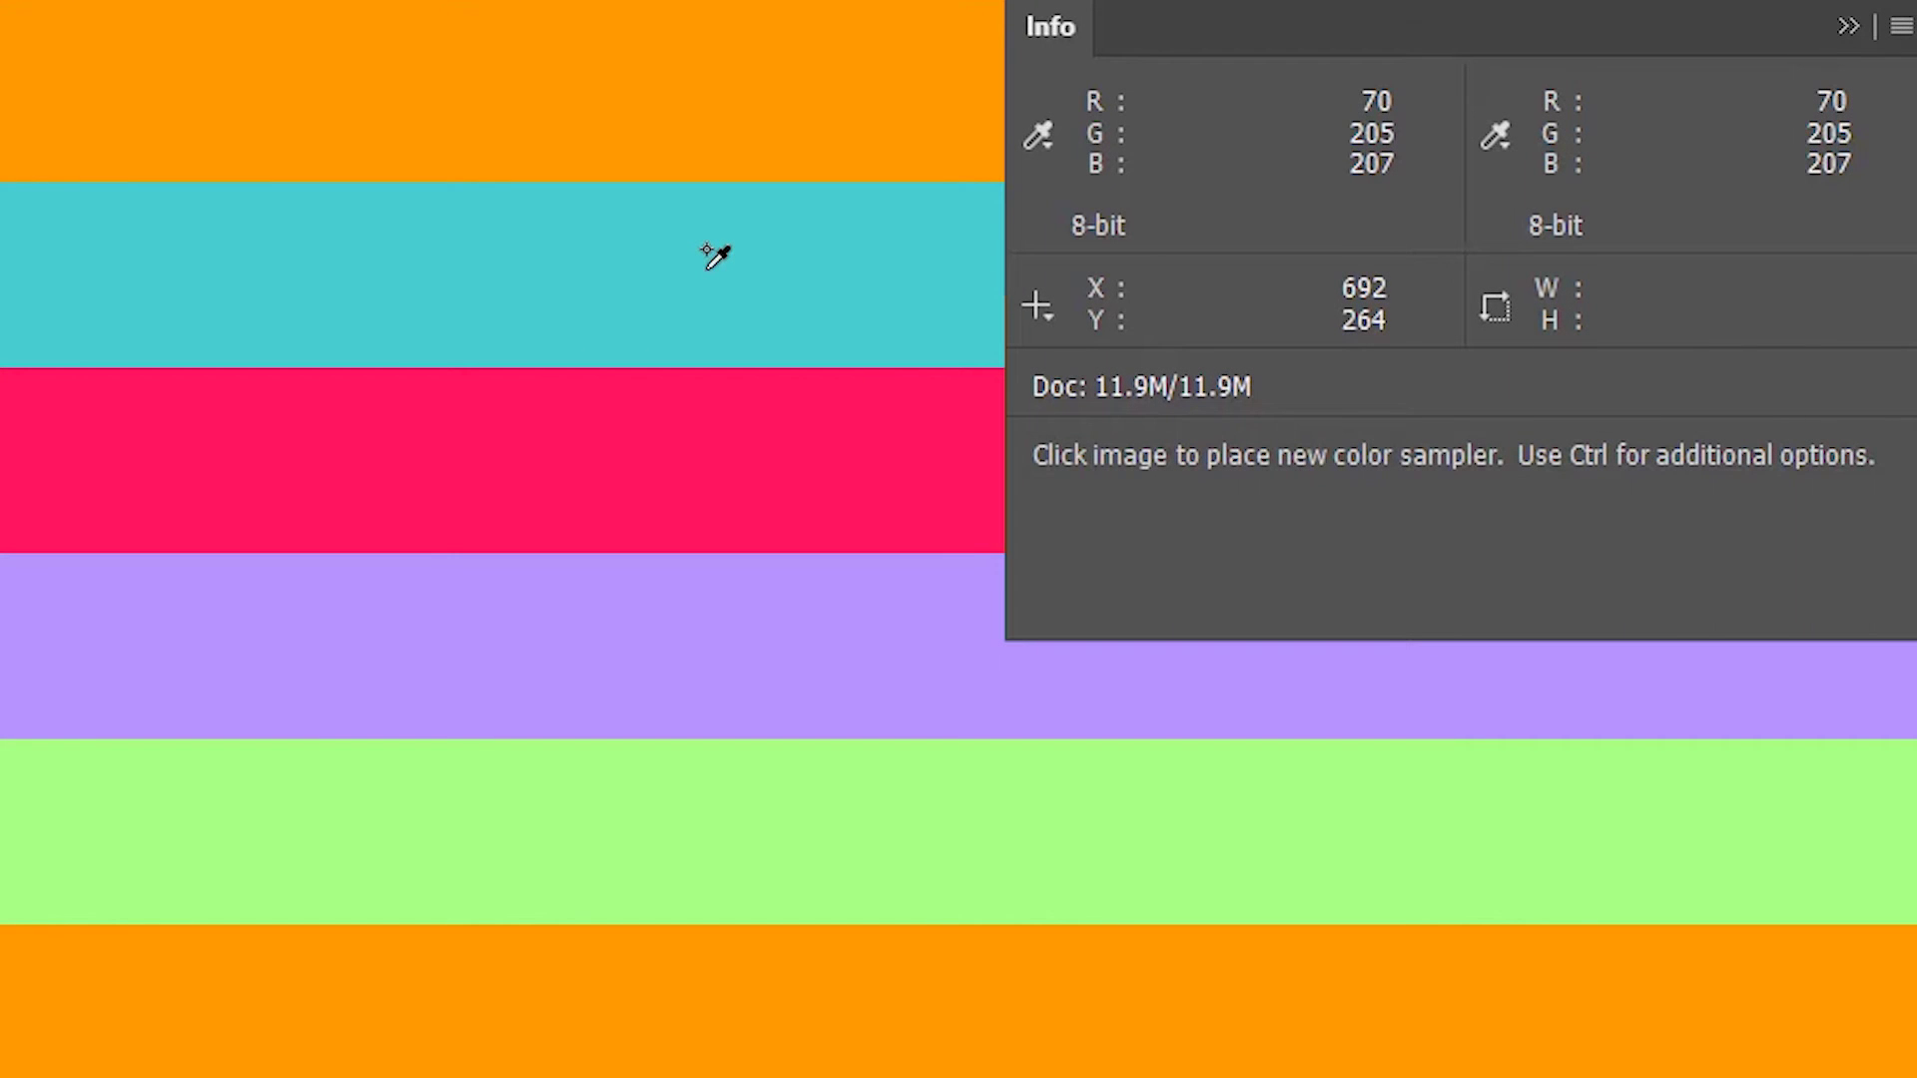
Pin sampler #1 on the top orange band, cycling its readout through CMYK, Web Color, then HSB
{"action": "left_click", "coordinate": [635, 112]}
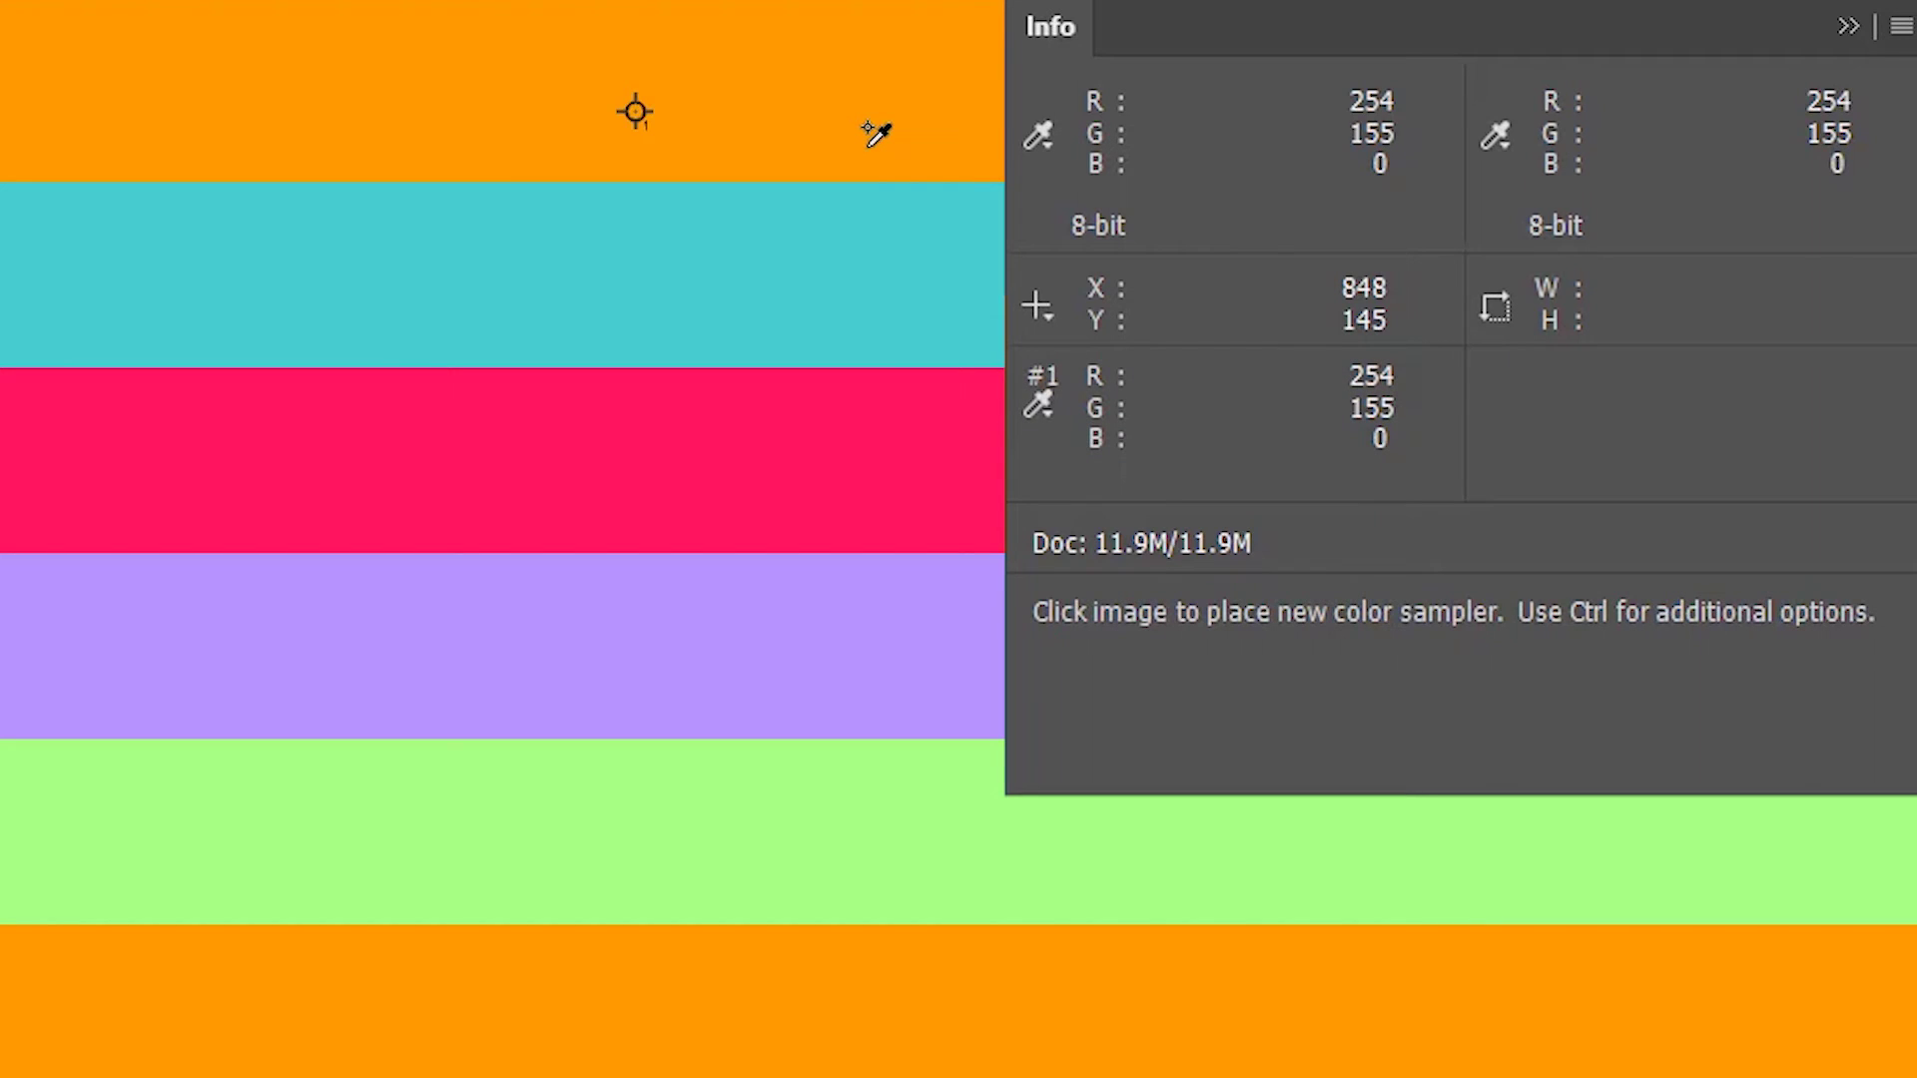
{"action": "left_click", "coordinate": [1045, 409]}
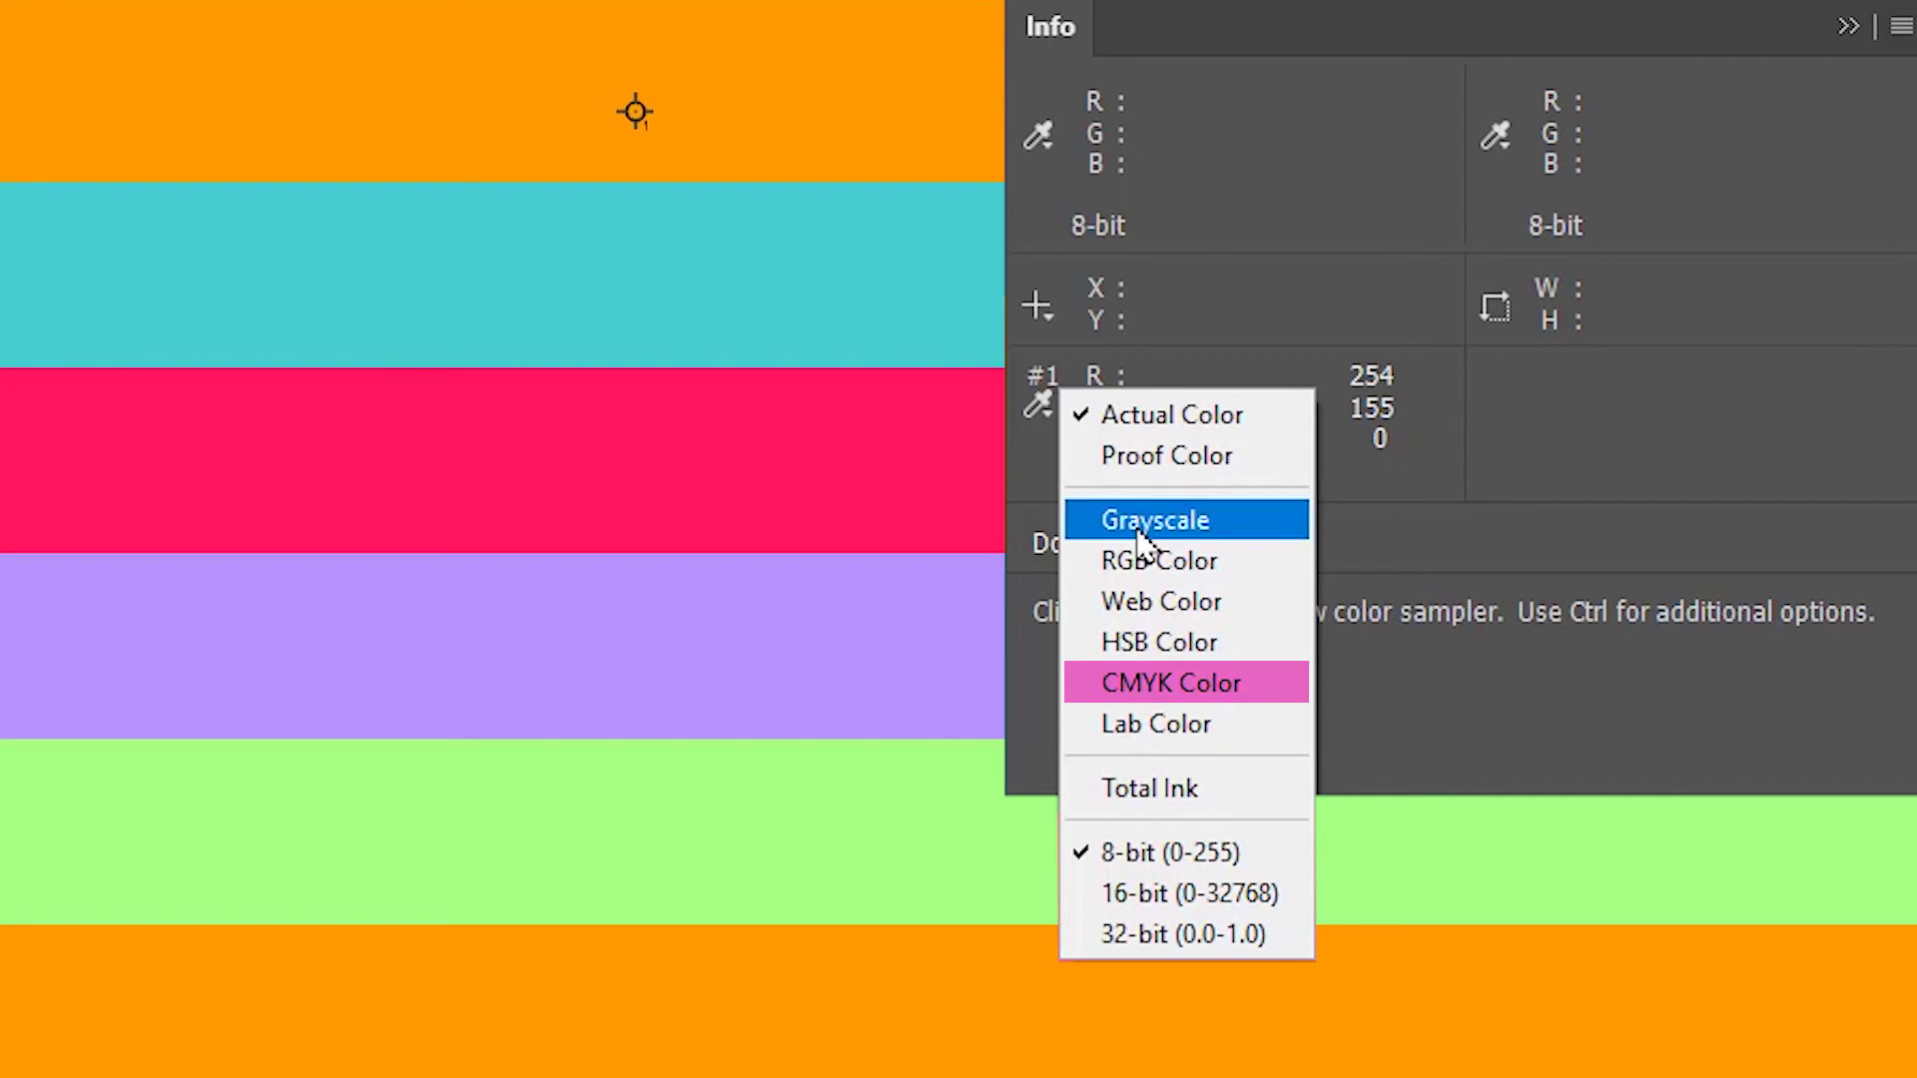
{"action": "left_click", "coordinate": [1228, 683]}
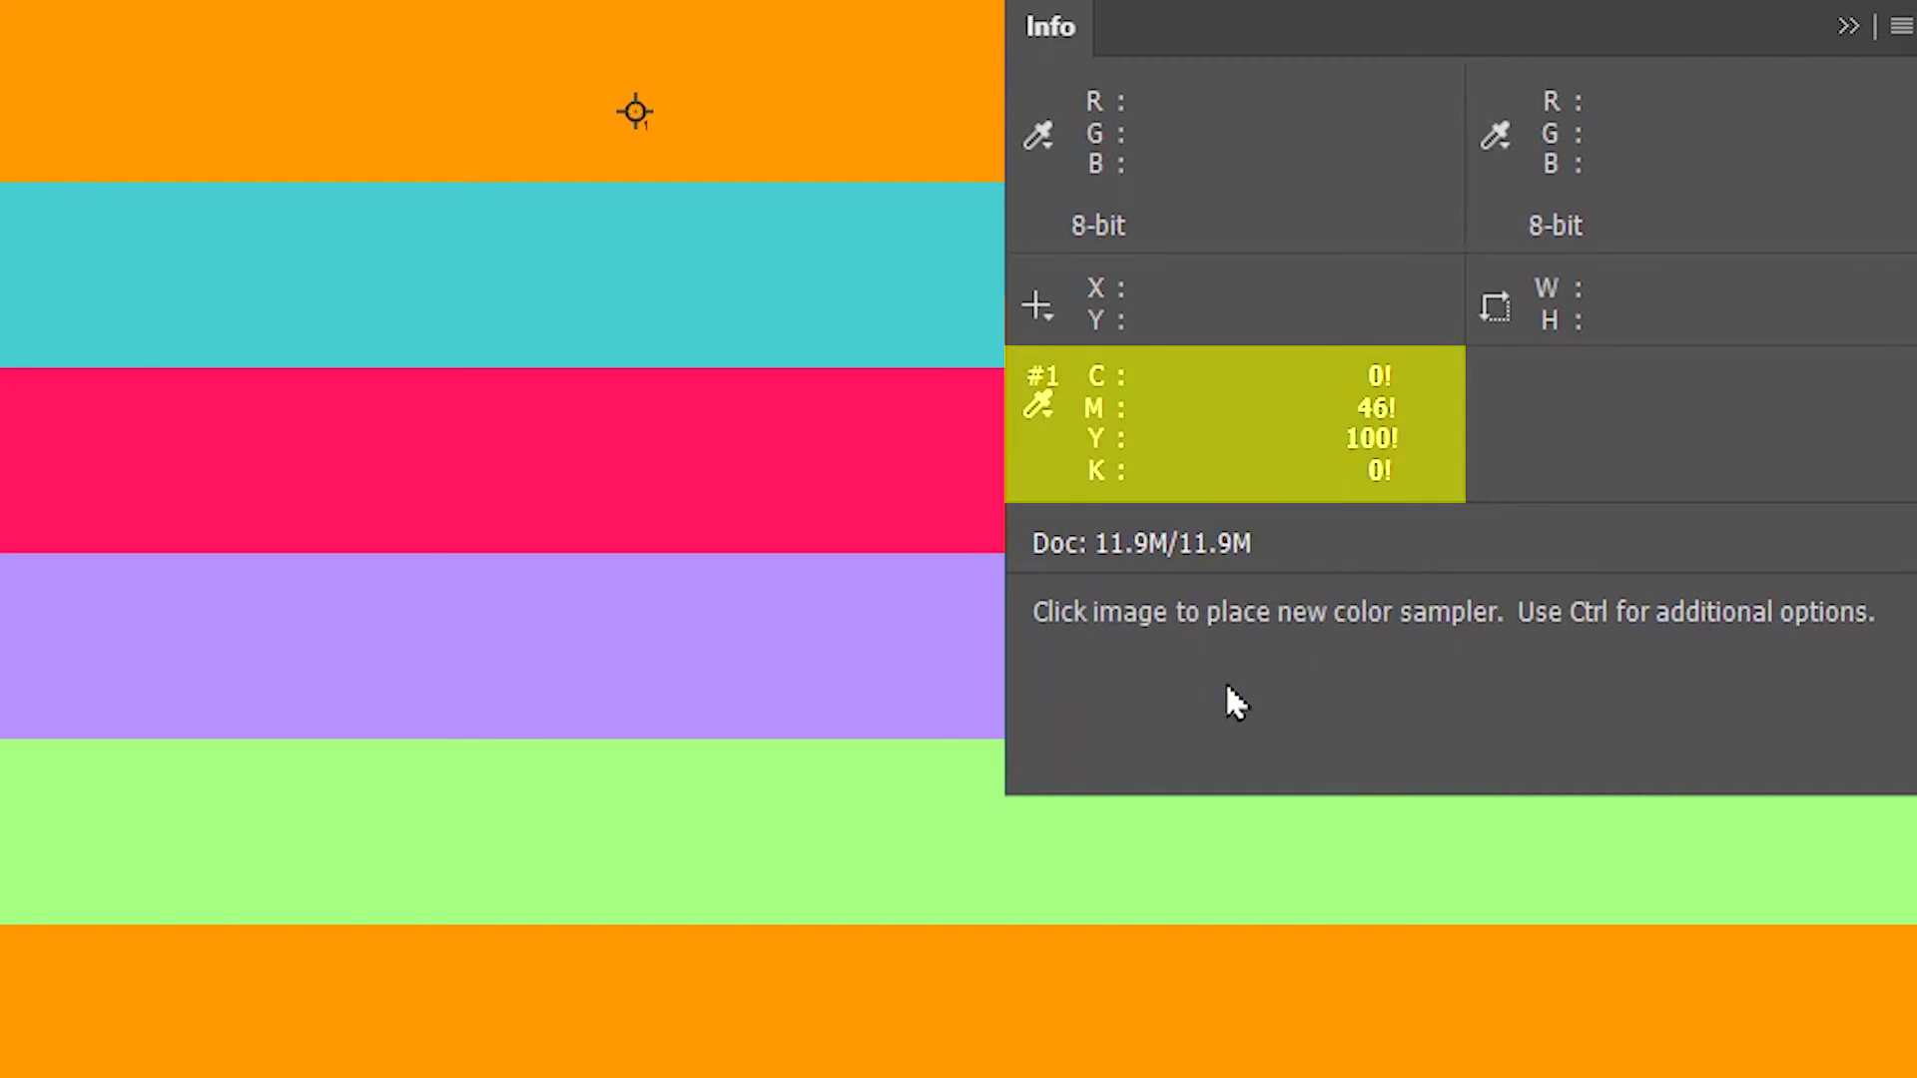
{"action": "left_click", "coordinate": [1039, 405]}
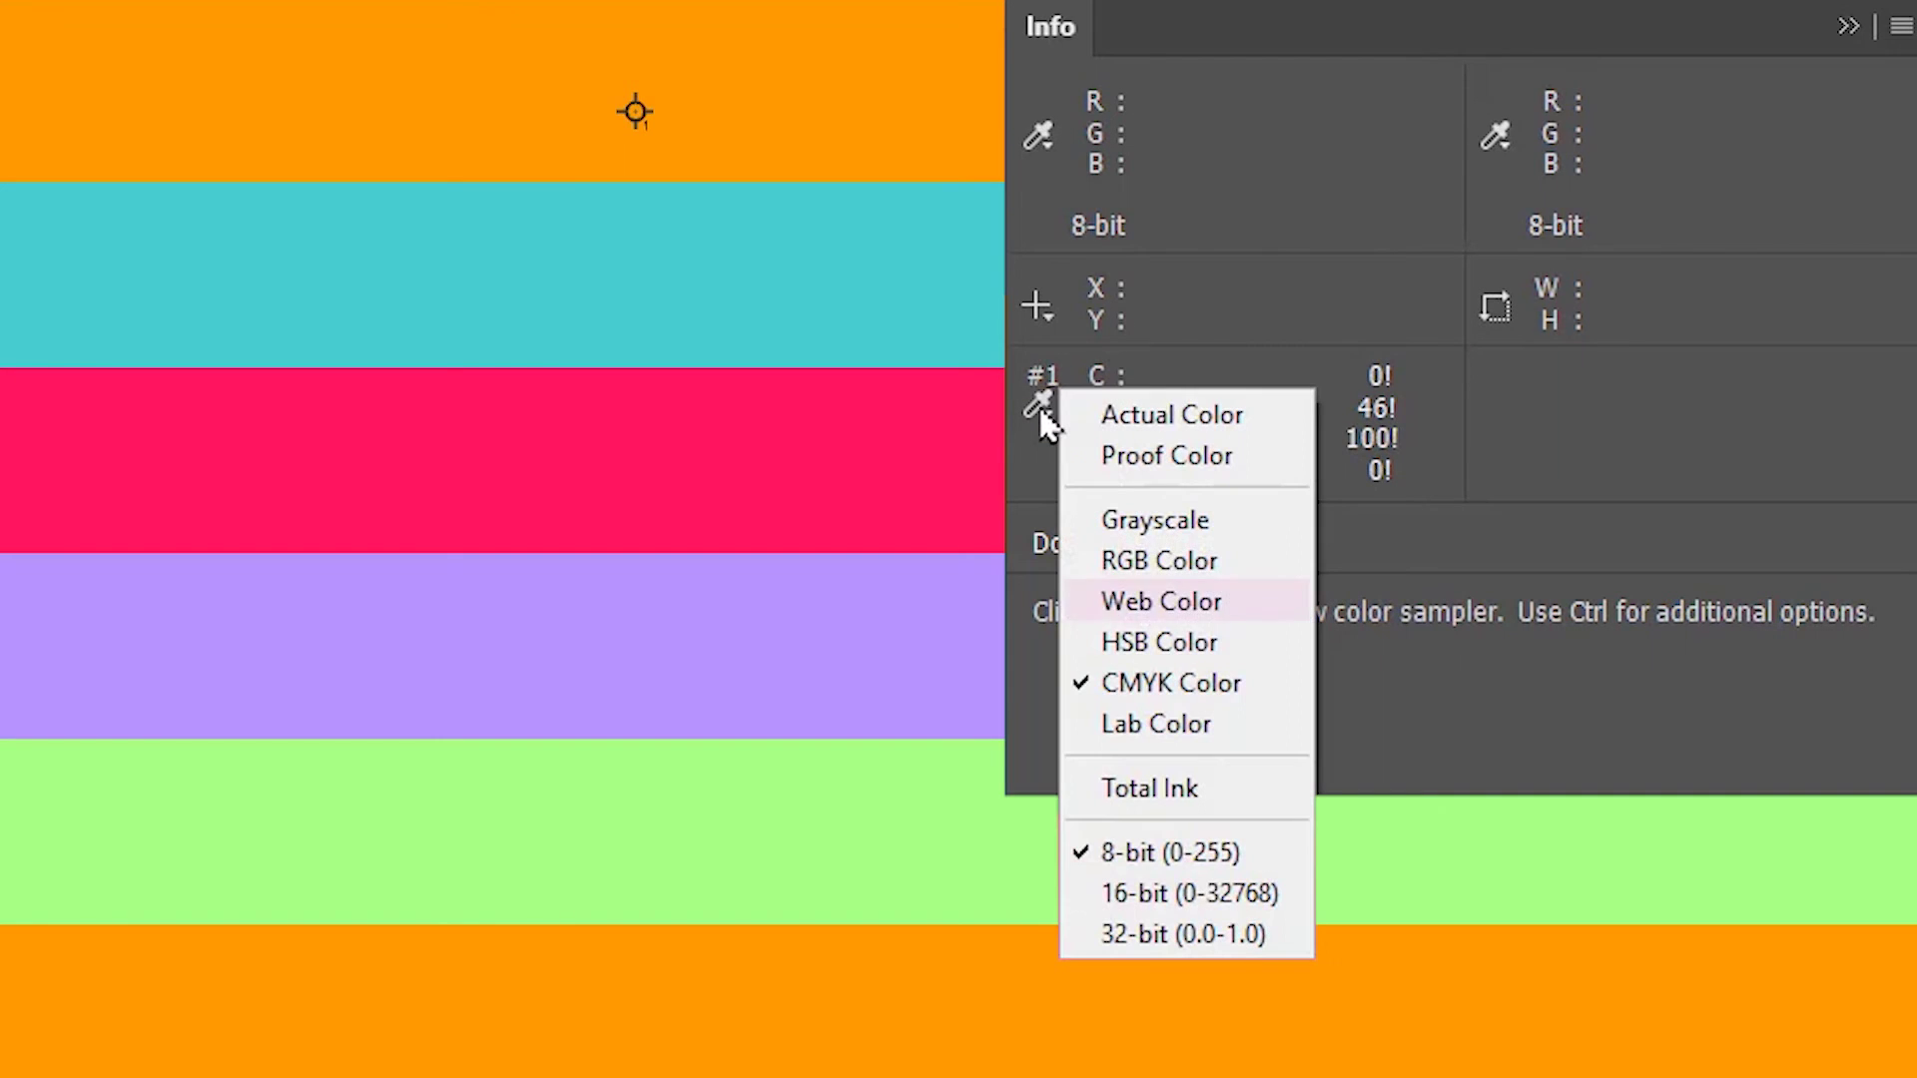
{"action": "left_click", "coordinate": [1150, 603]}
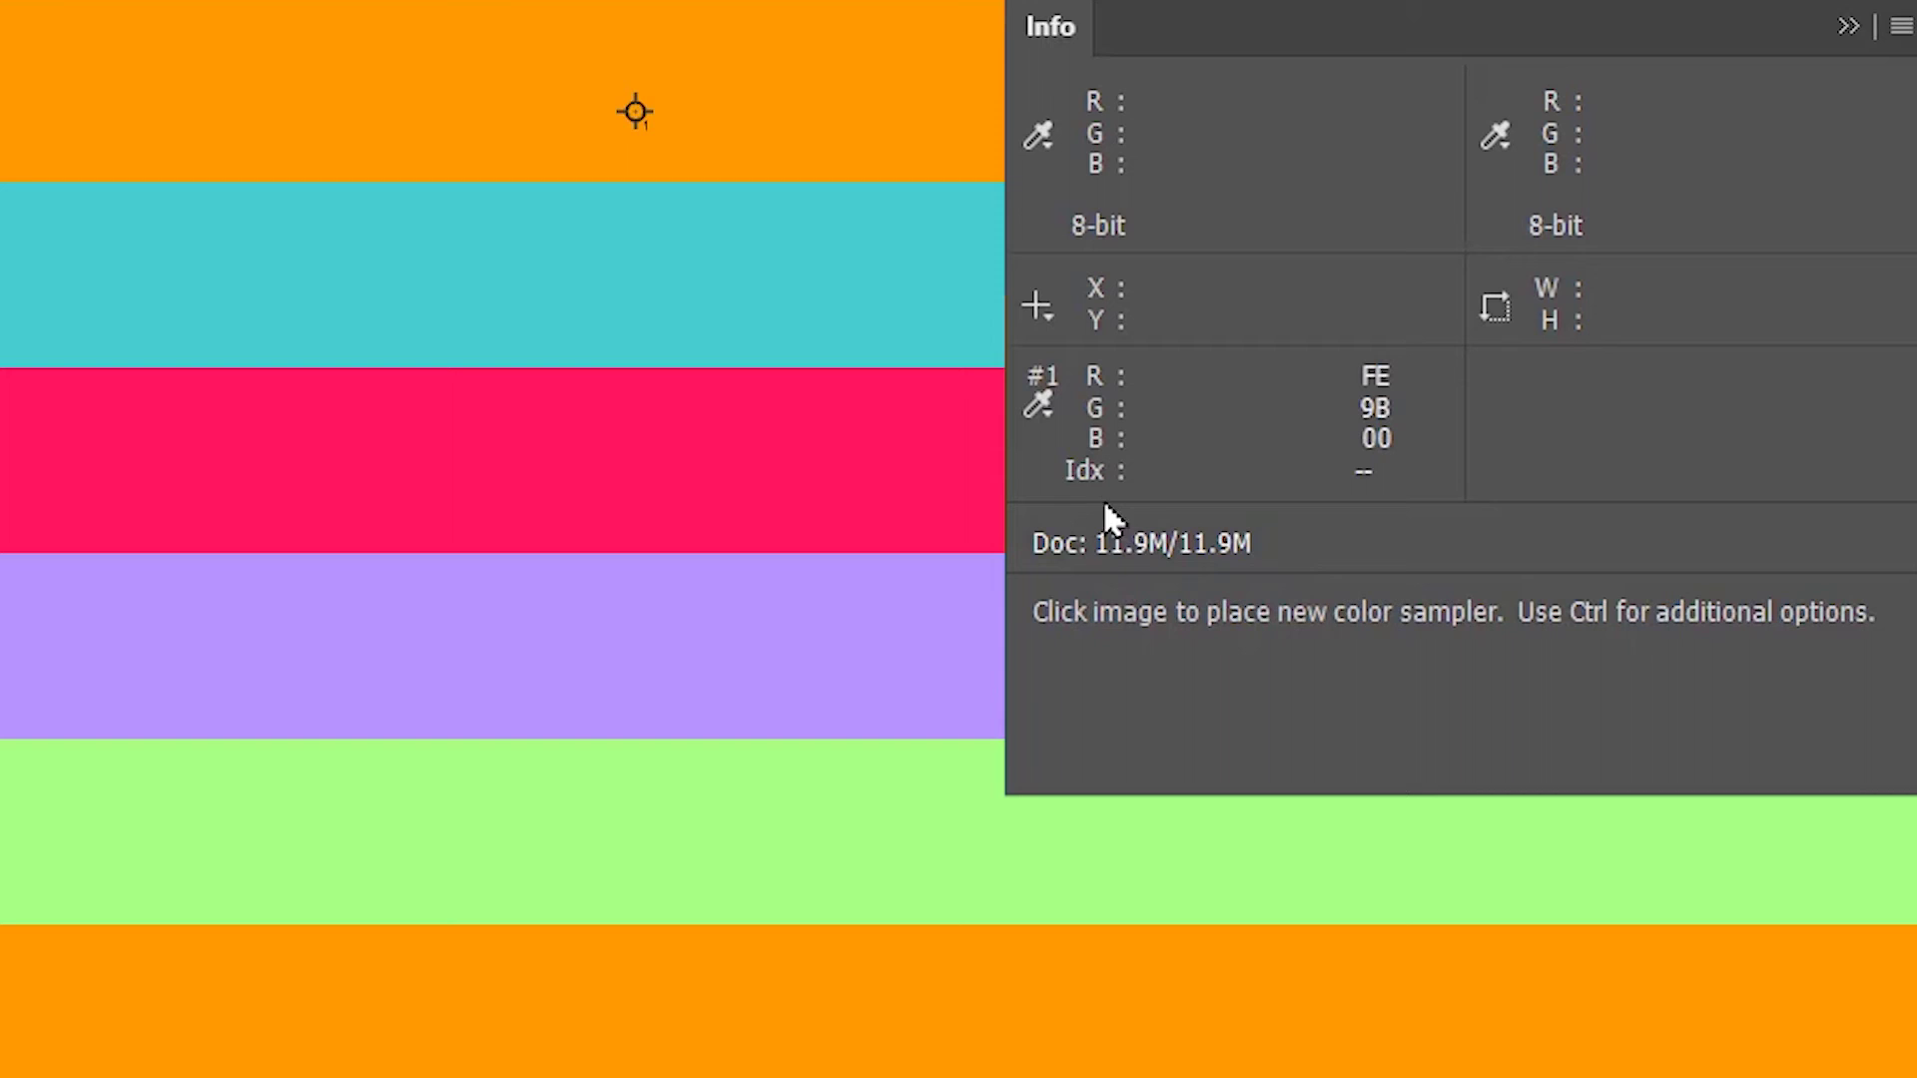
{"action": "left_click", "coordinate": [1041, 411]}
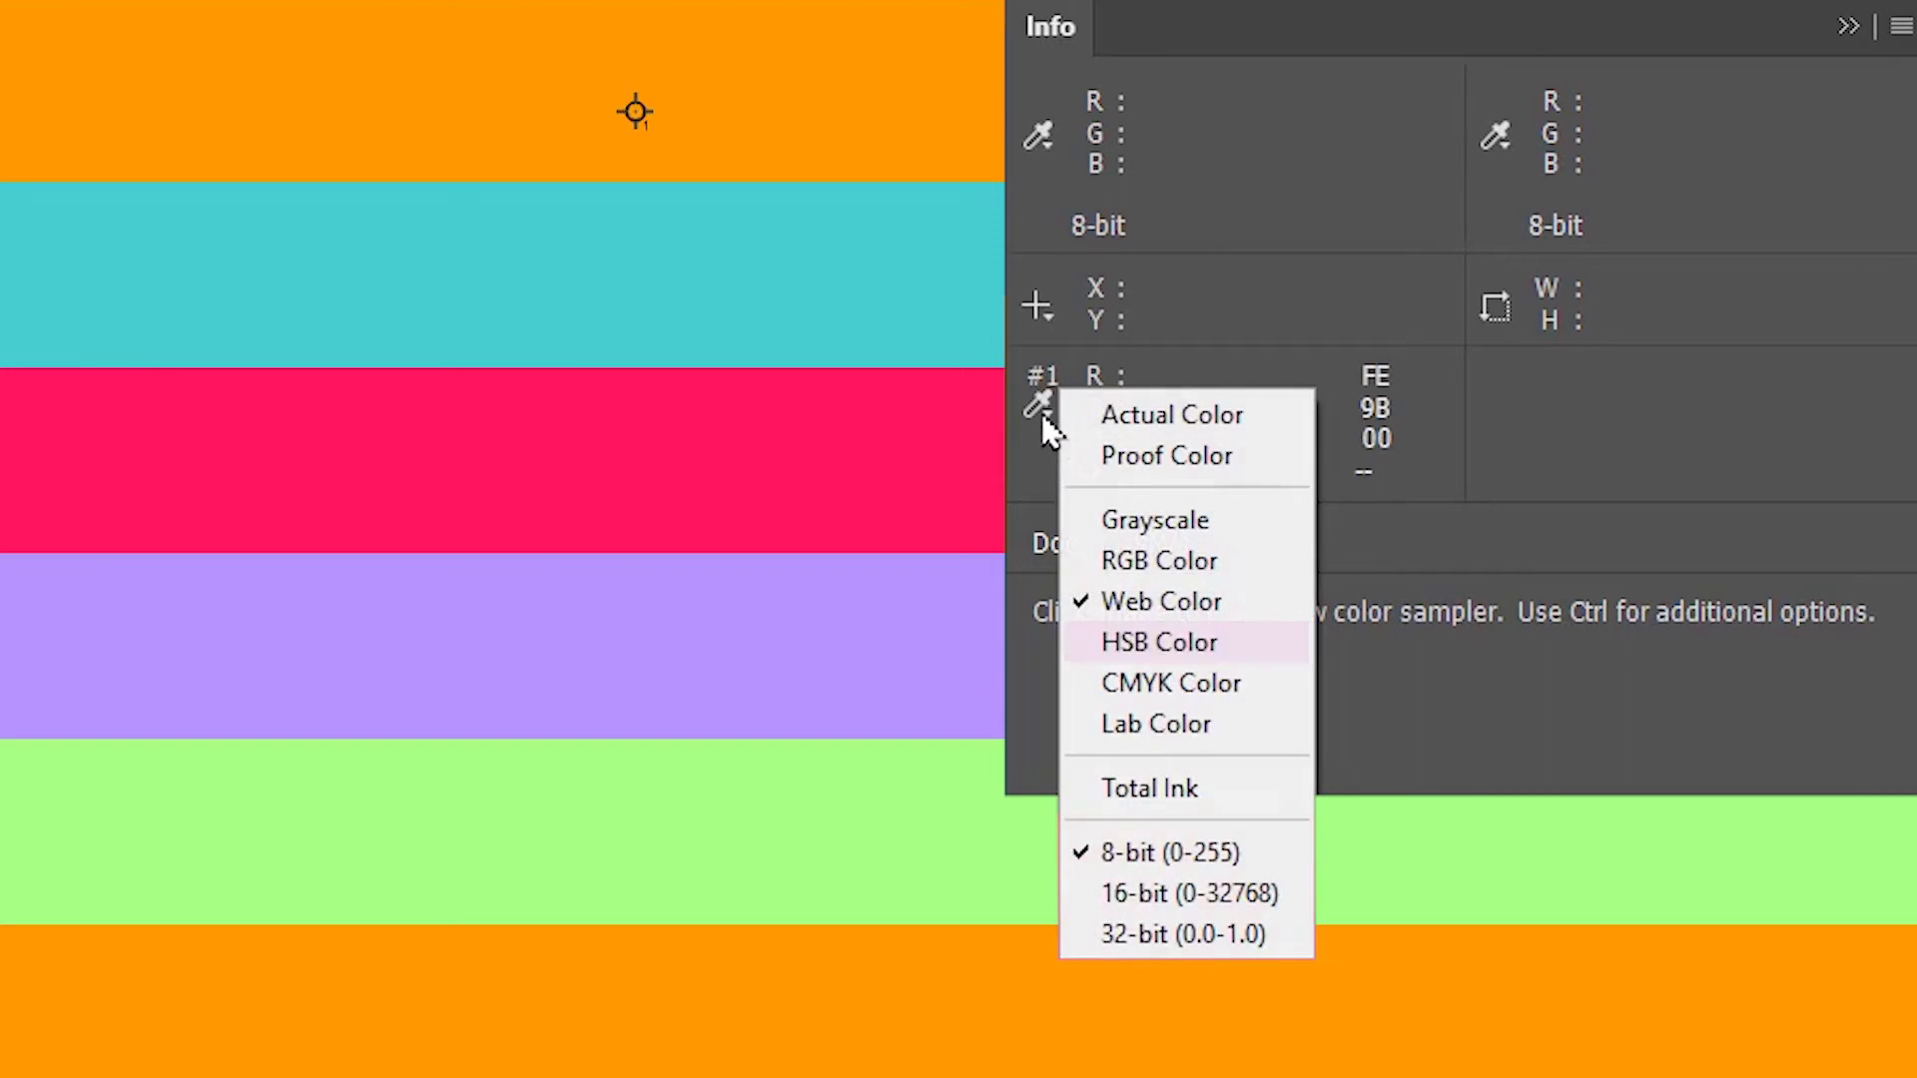
{"action": "left_click", "coordinate": [1156, 644]}
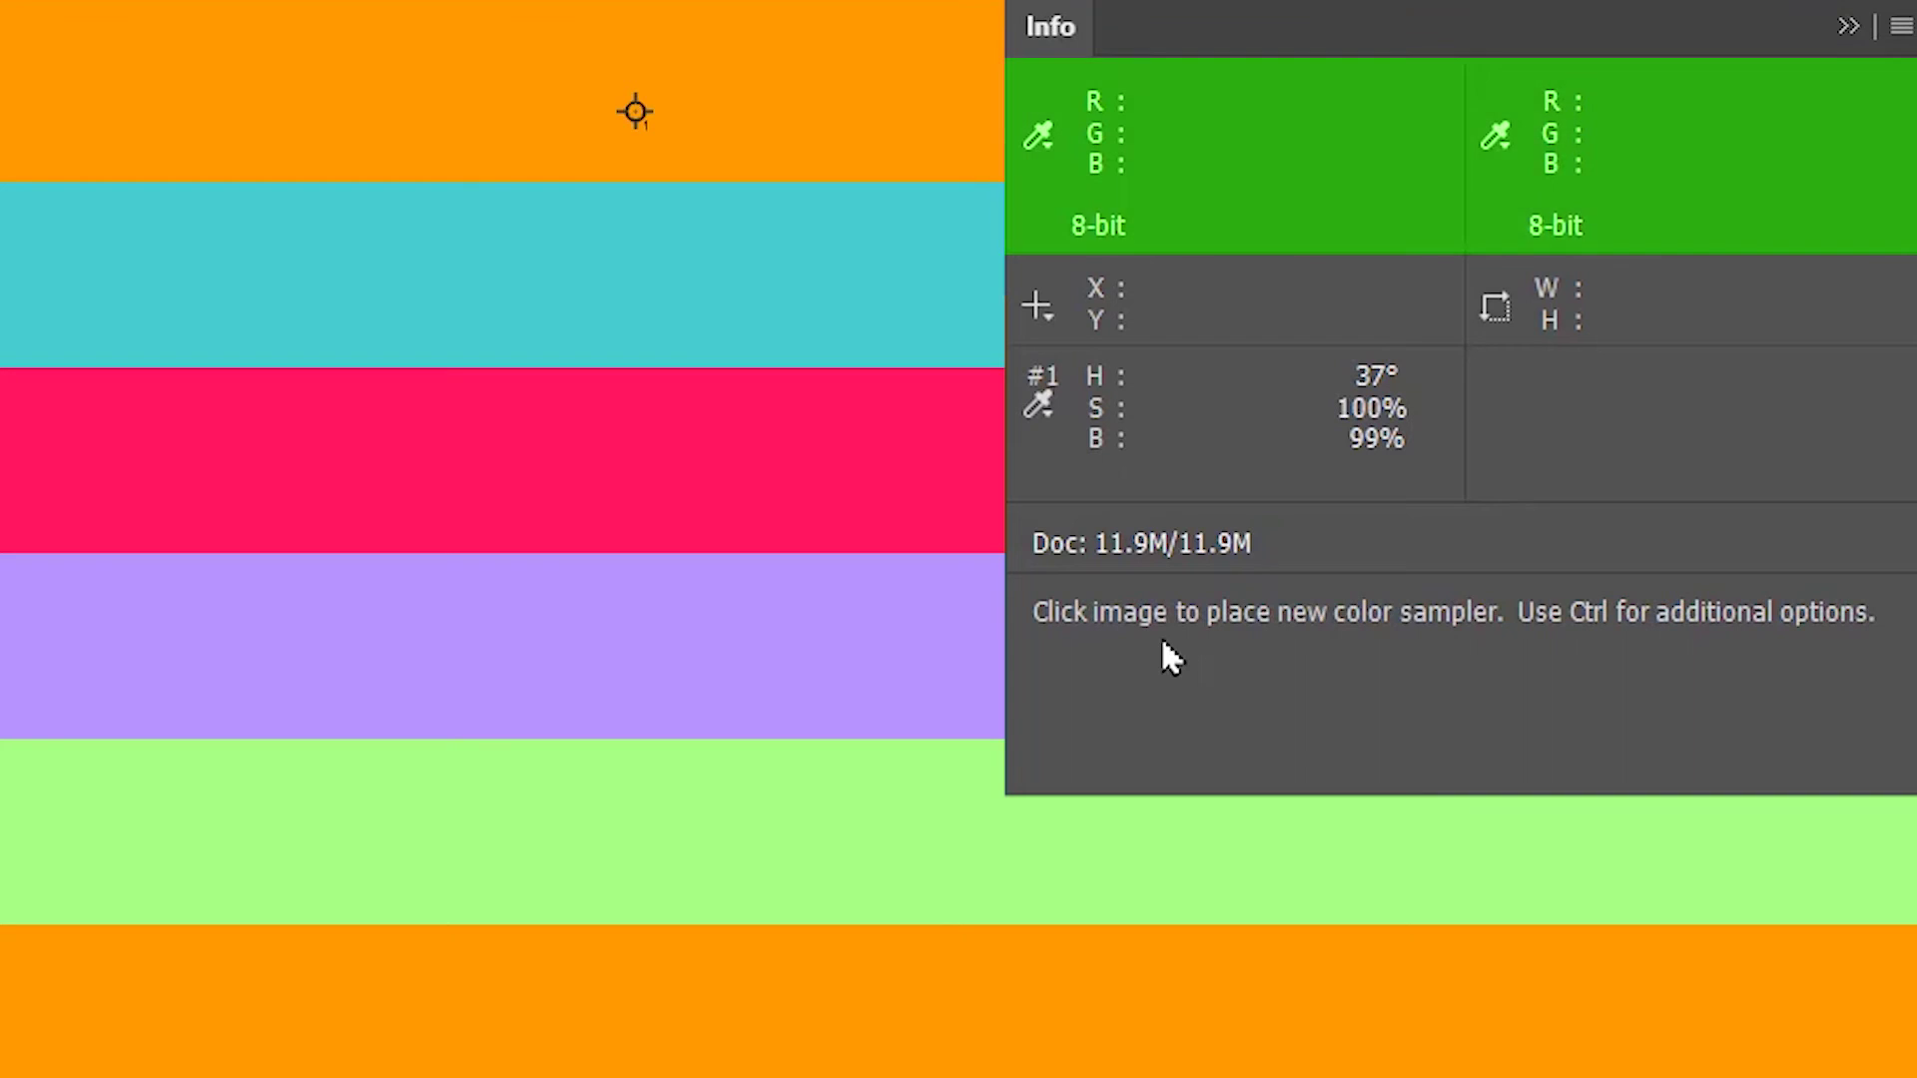
Set the first live Info readout to HSB Color and the second to RGB Color
{"action": "left_click", "coordinate": [1042, 144]}
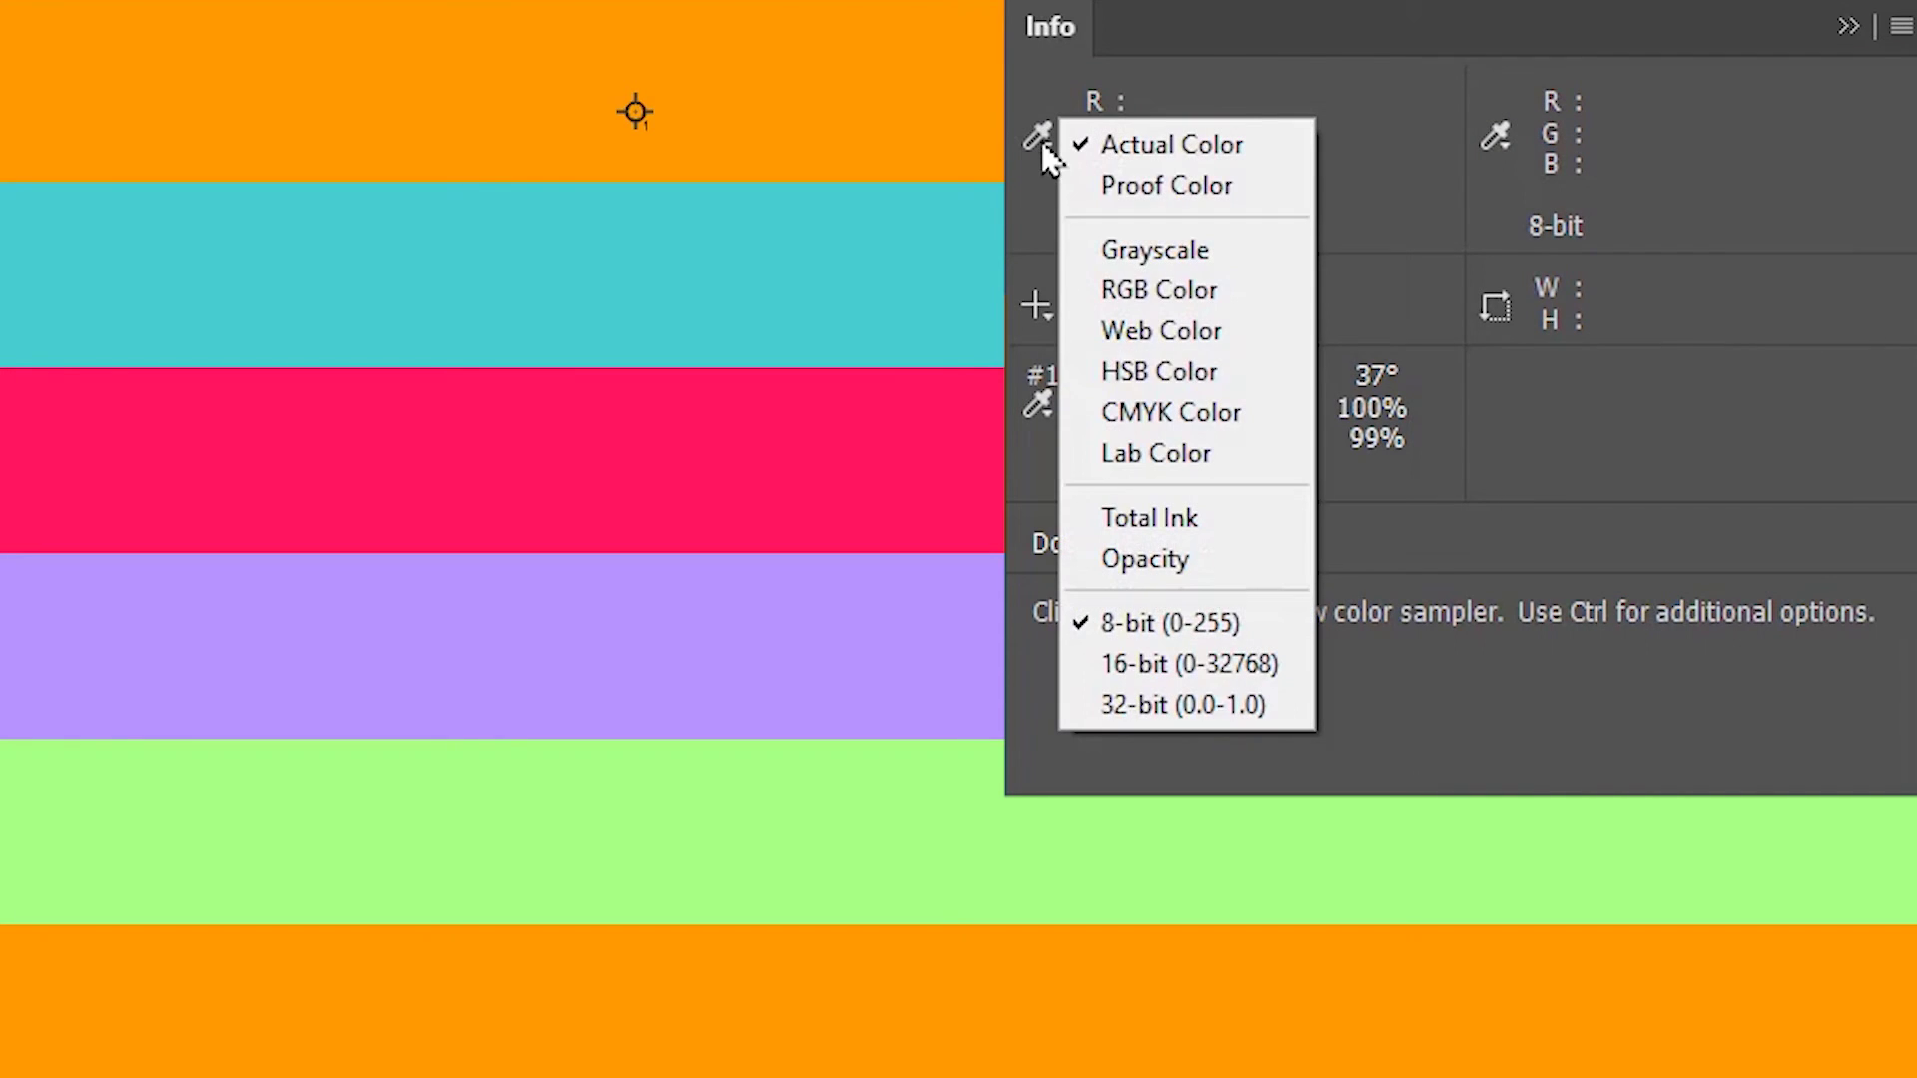
{"action": "left_click", "coordinate": [1158, 380]}
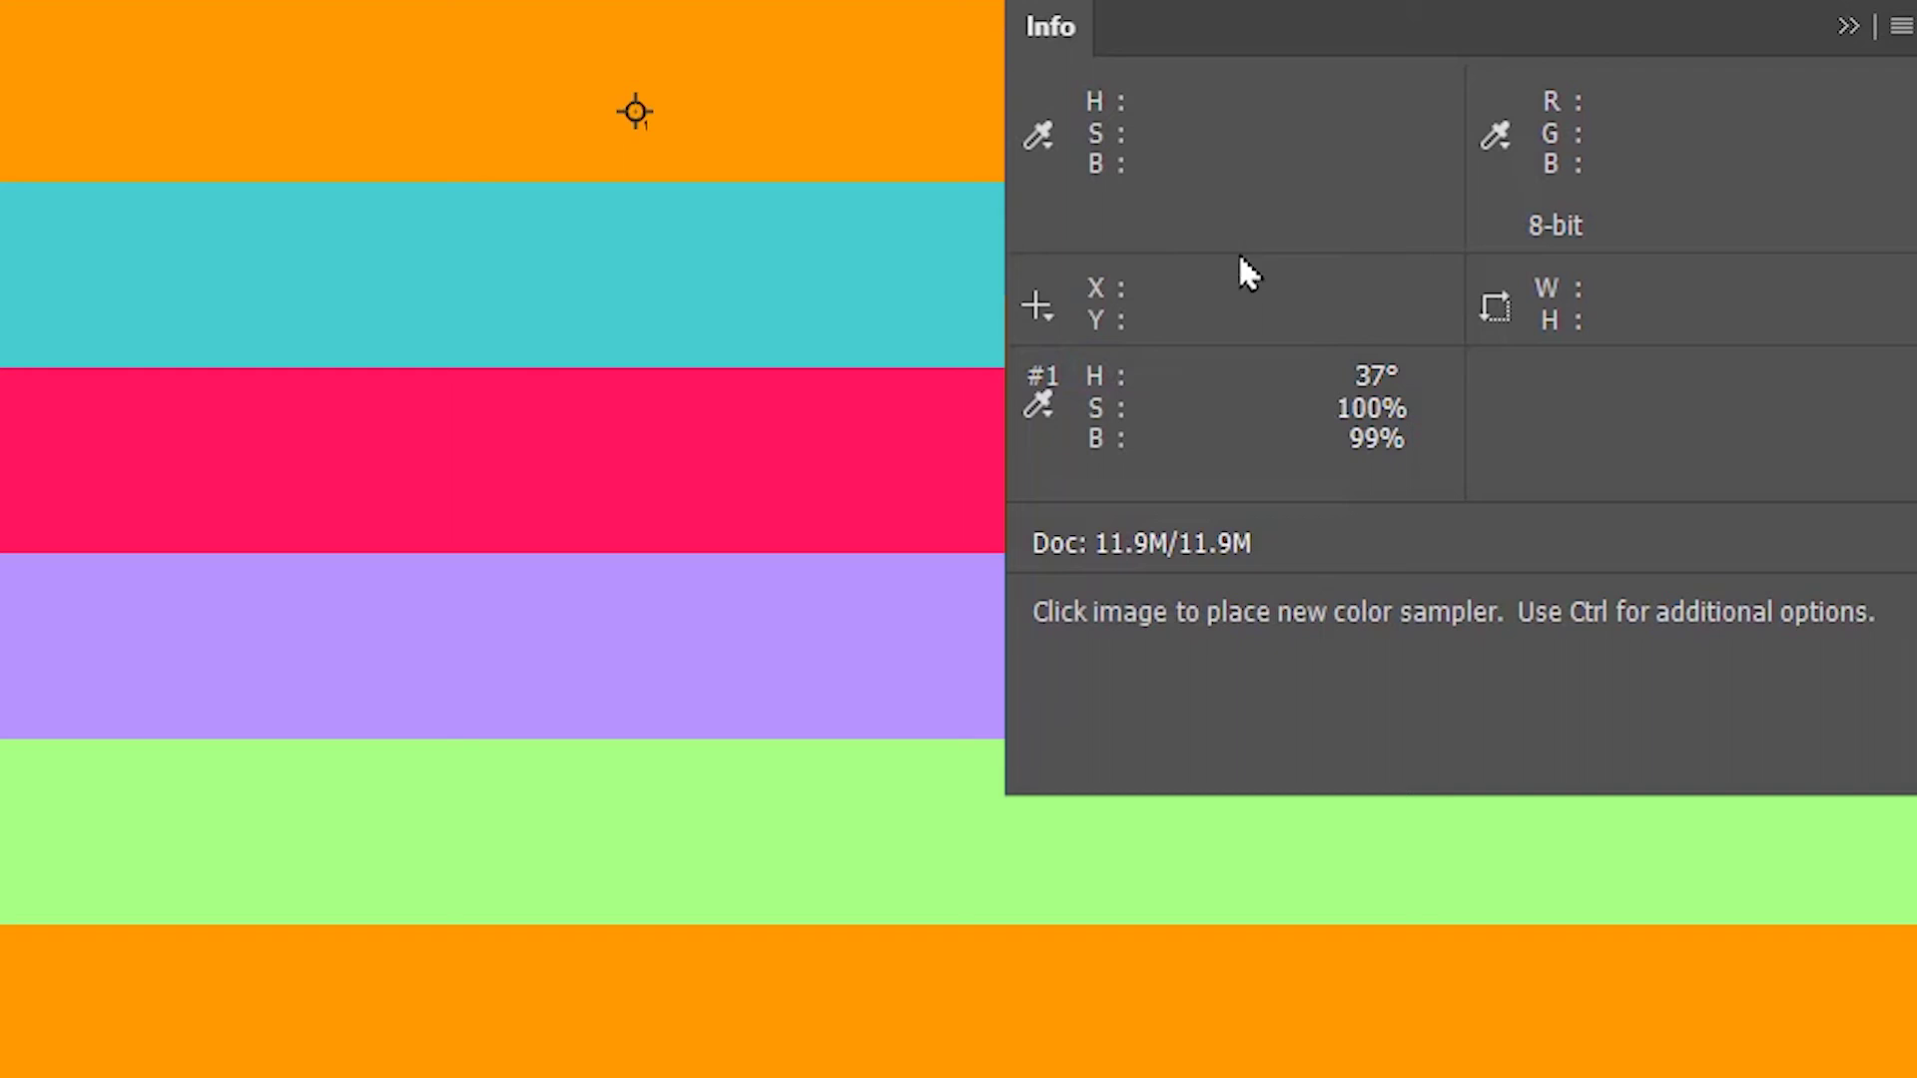
{"action": "left_click", "coordinate": [1498, 140]}
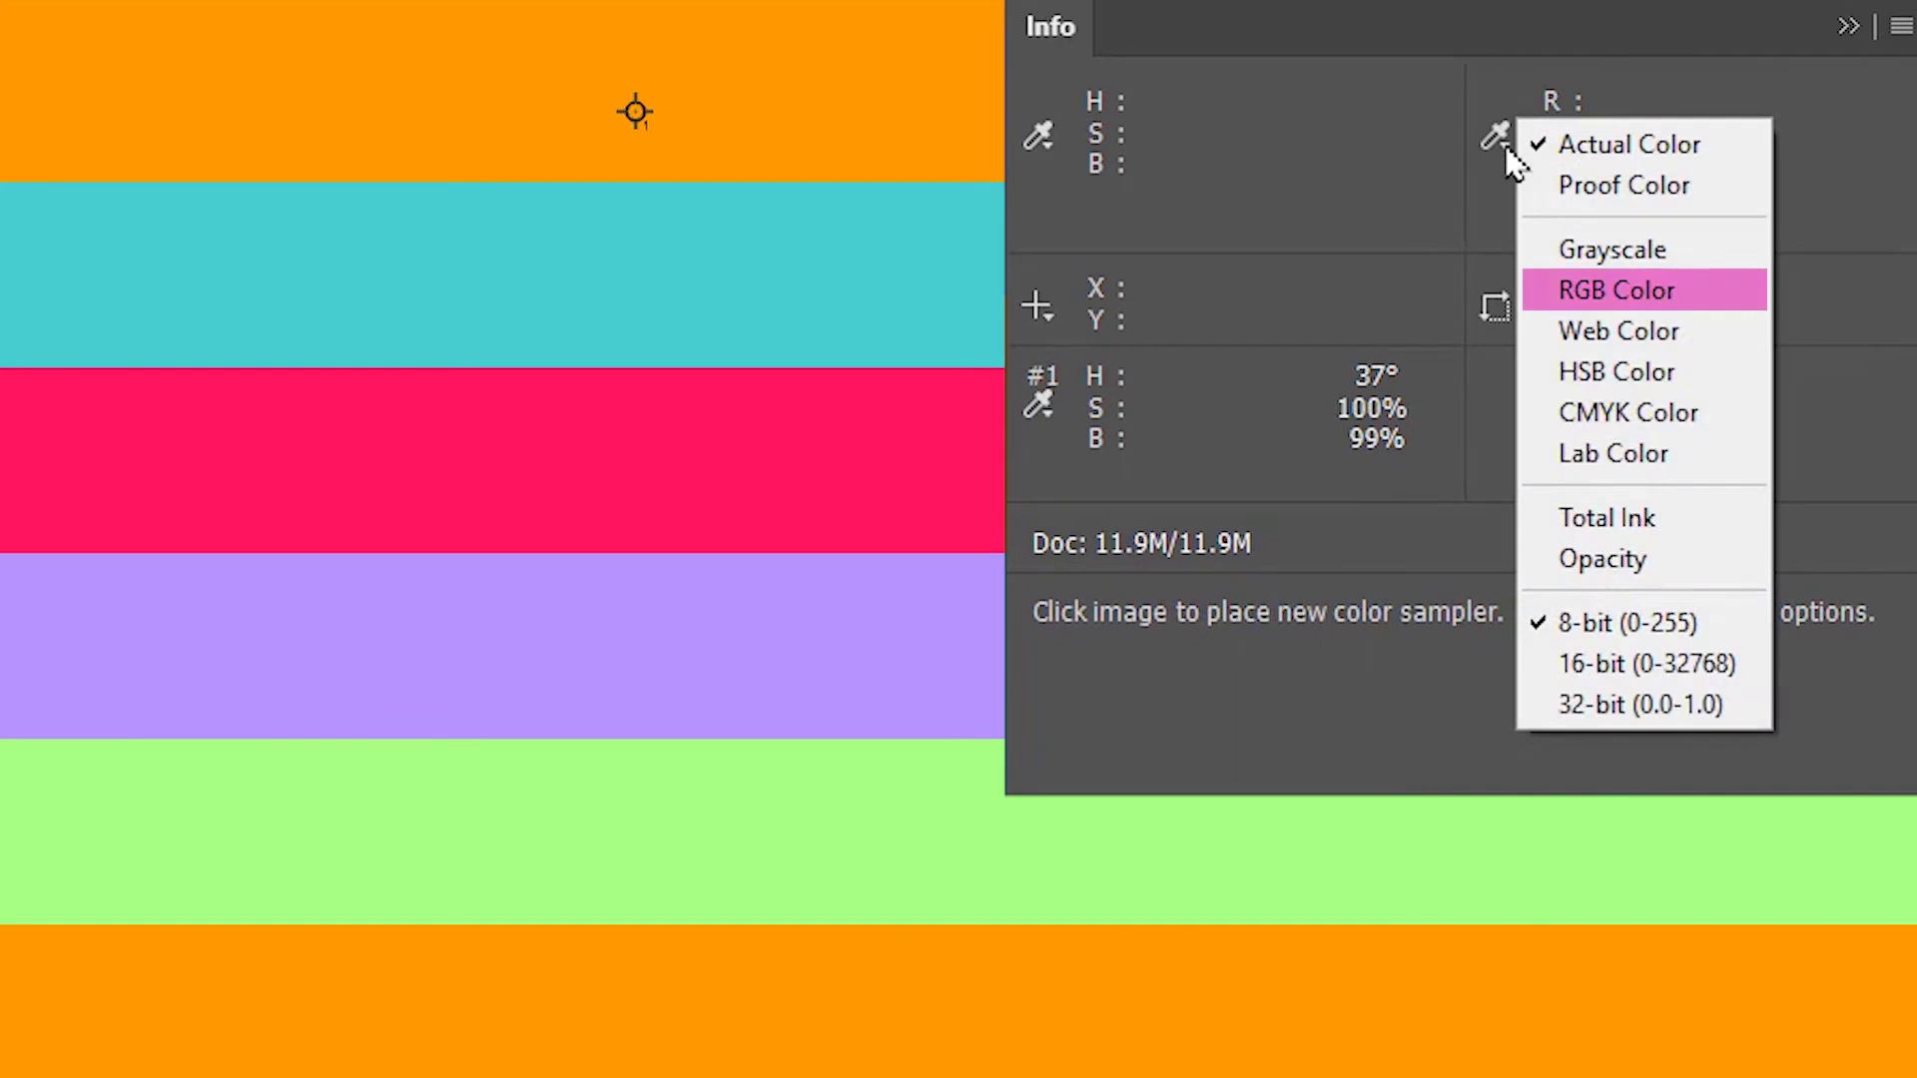
{"action": "left_click", "coordinate": [1598, 304]}
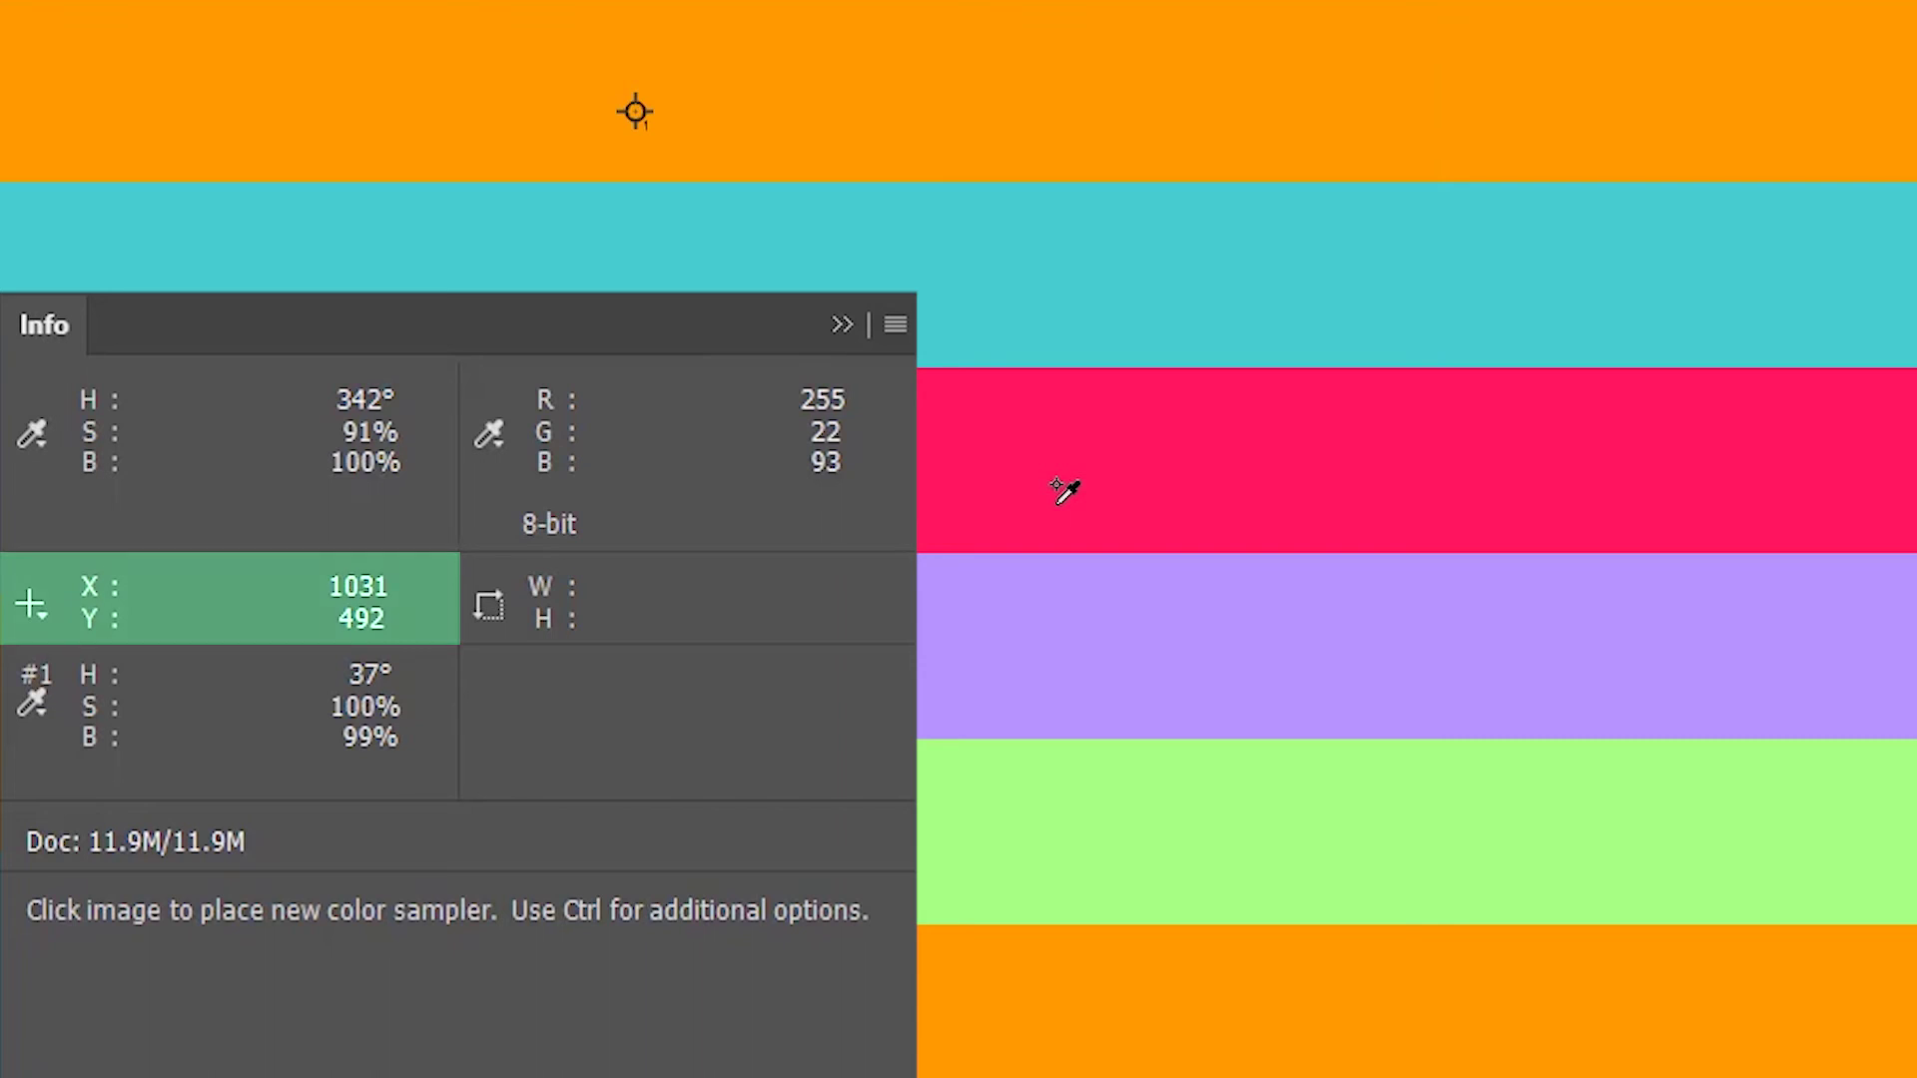
Change the Info panel's X/Y position units to Inches
{"action": "left_click", "coordinate": [45, 614]}
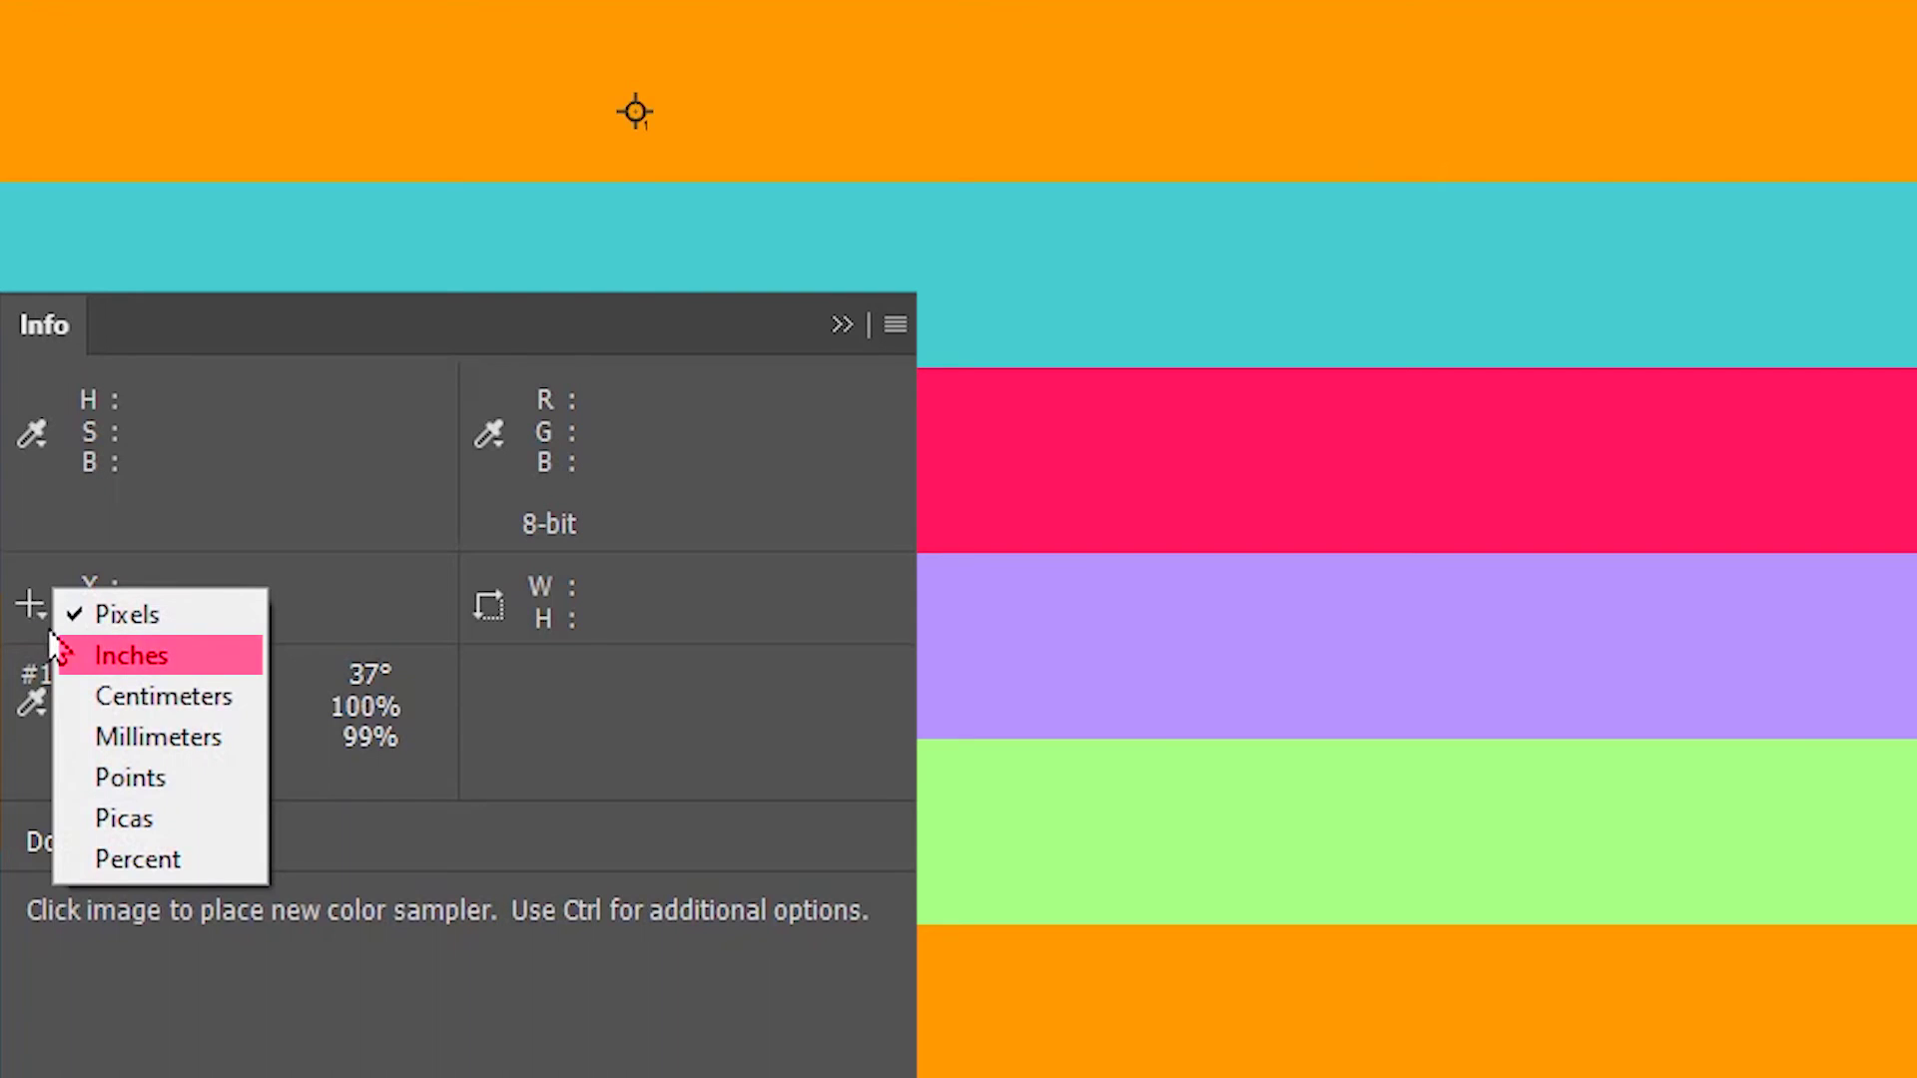
{"action": "left_click", "coordinate": [108, 659]}
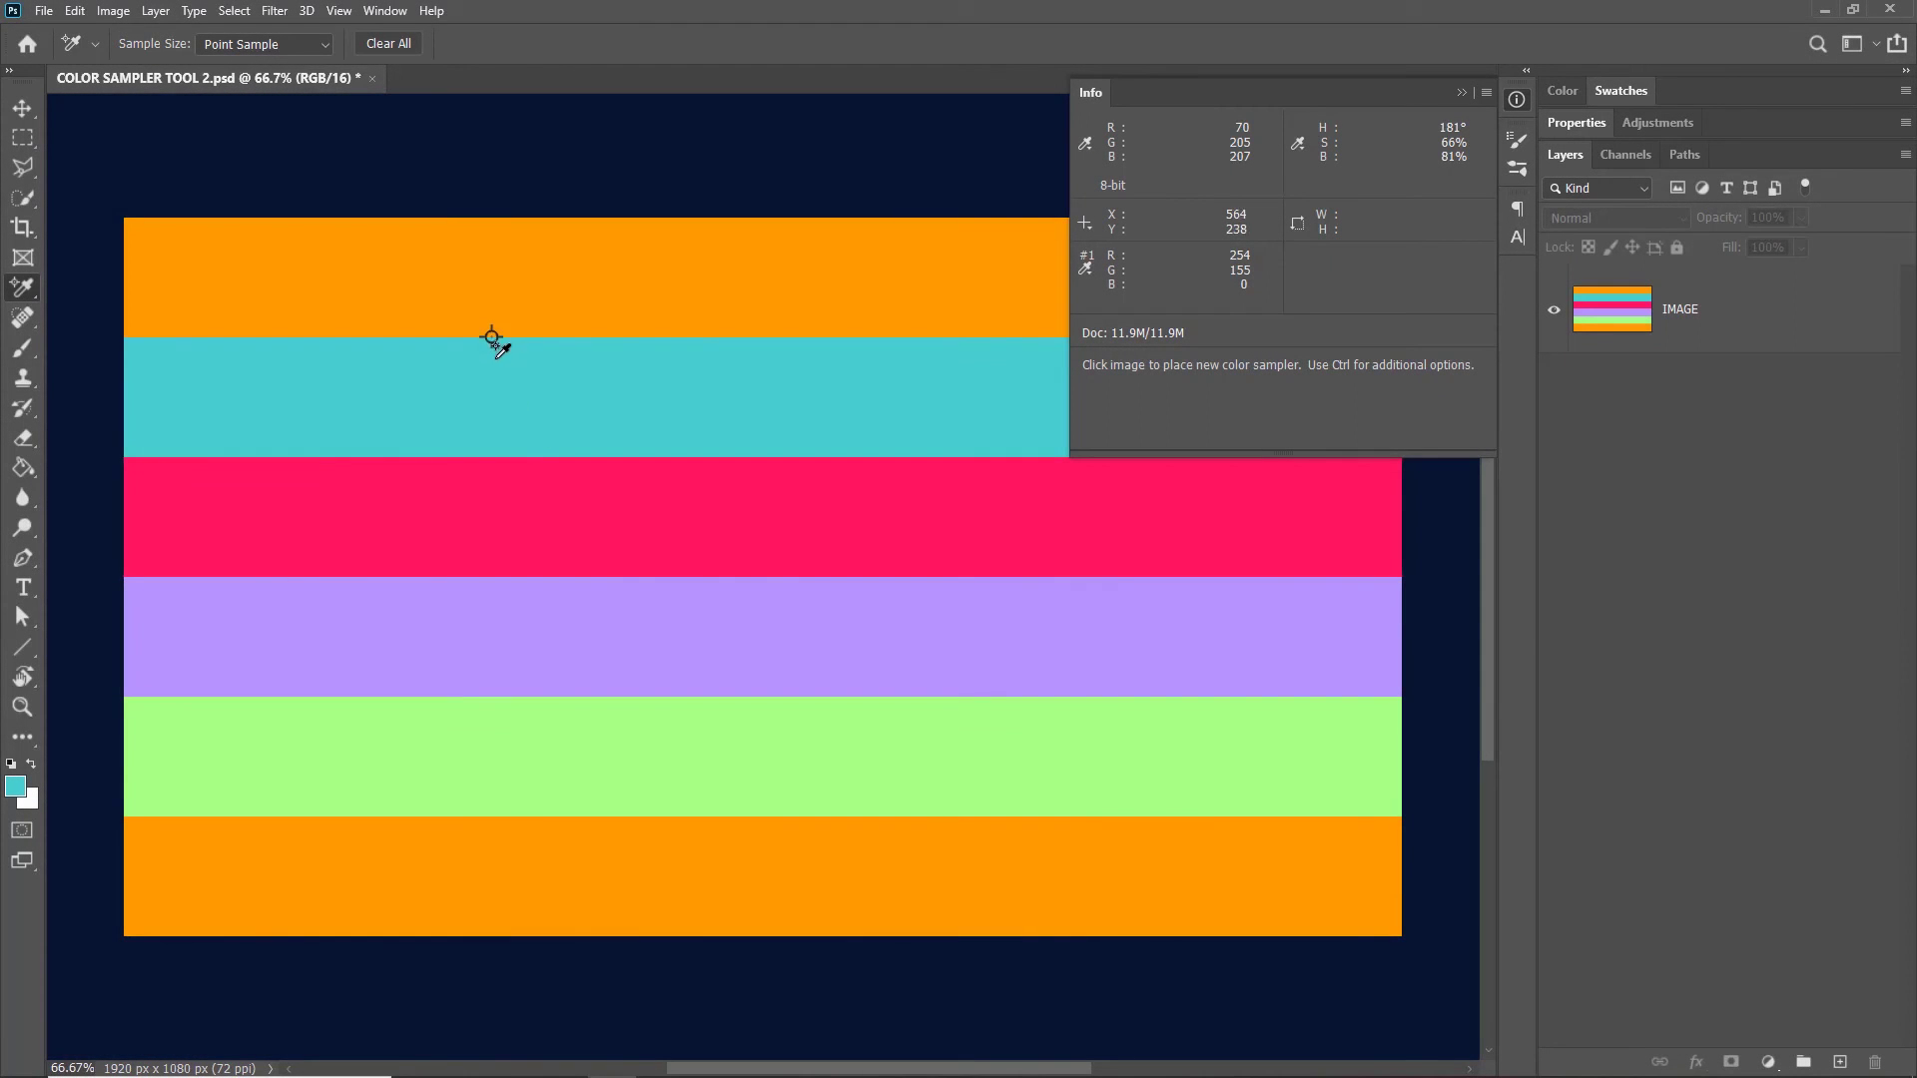
Zoom to 12800% around sampler #1 and pan the pixel-grid view
{"action": "scroll", "coordinate": [493, 333], "scroll_direction": "up", "scroll_amount": 10}
{"action": "scroll", "coordinate": [563, 429], "scroll_direction": "up", "scroll_amount": 2}
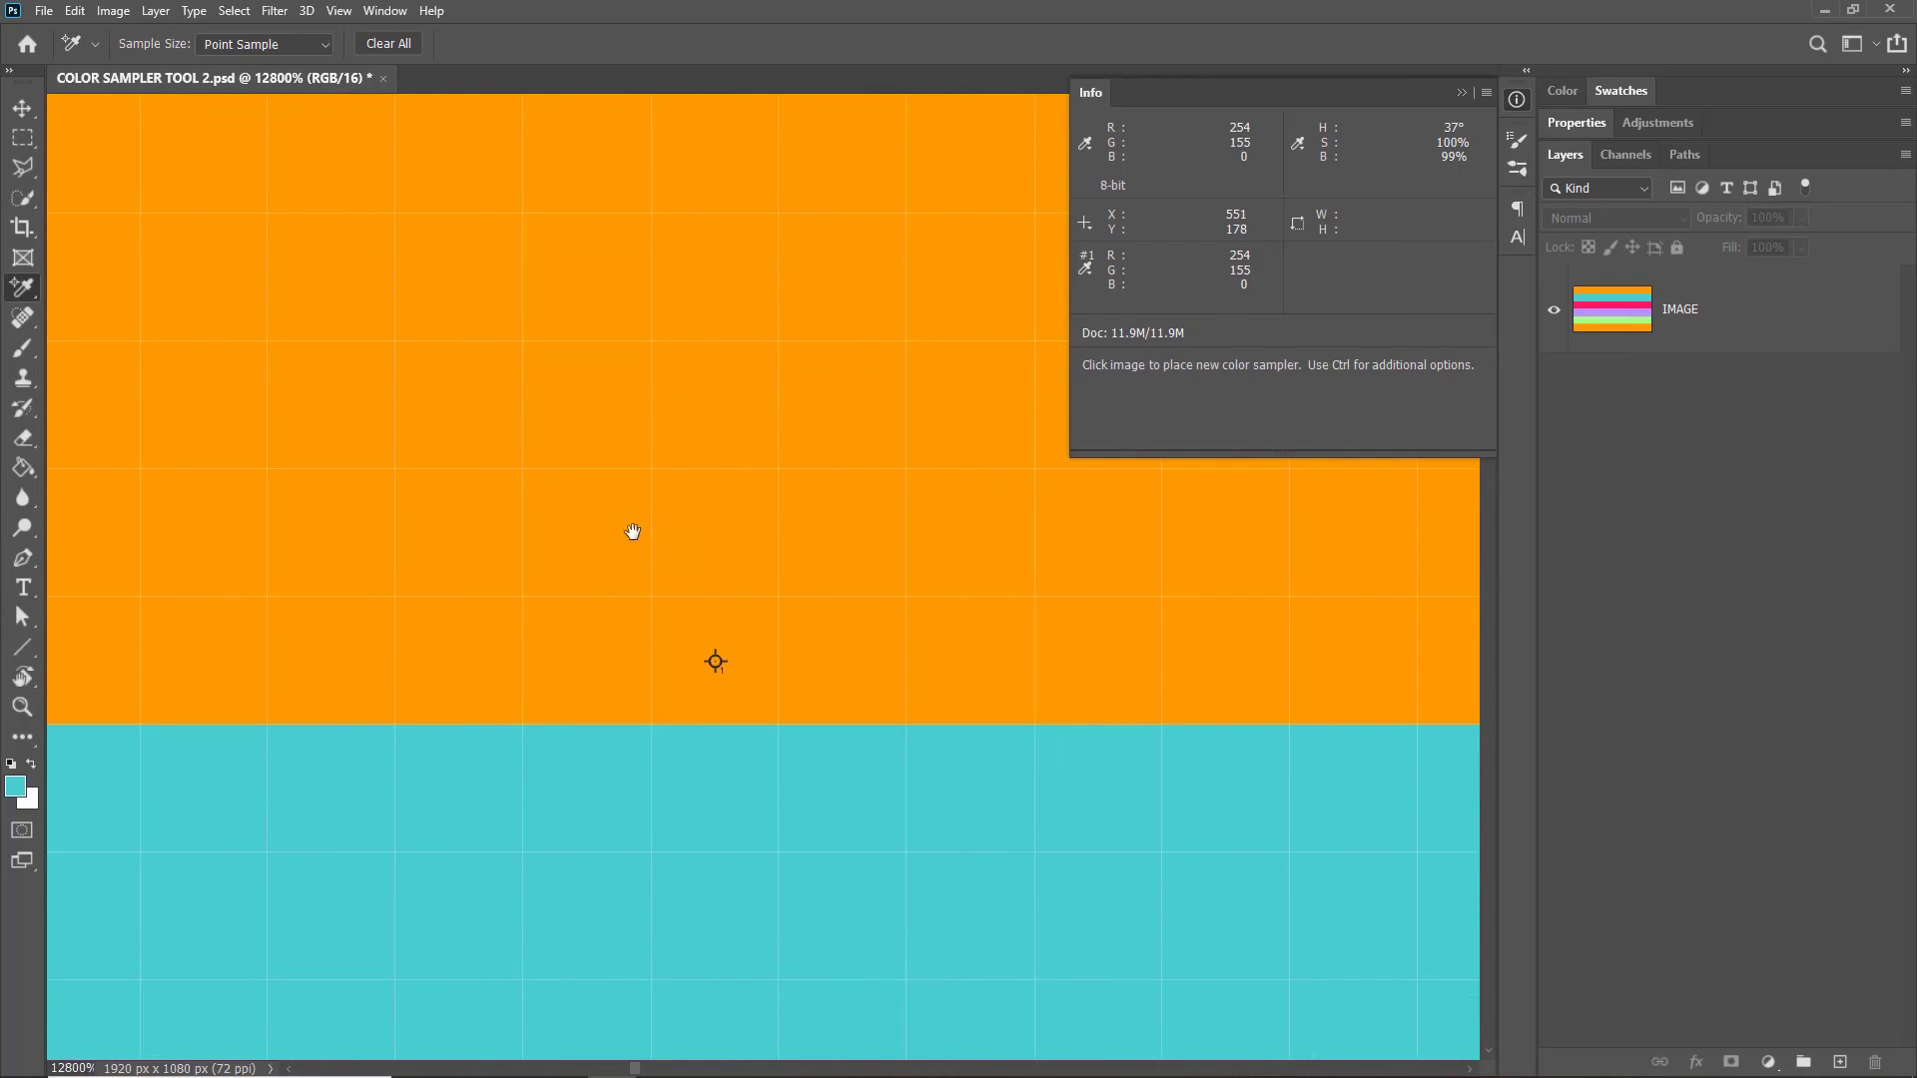
{"action": "left_click_drag", "start_coordinate": [634, 530], "coordinate": [698, 470]}
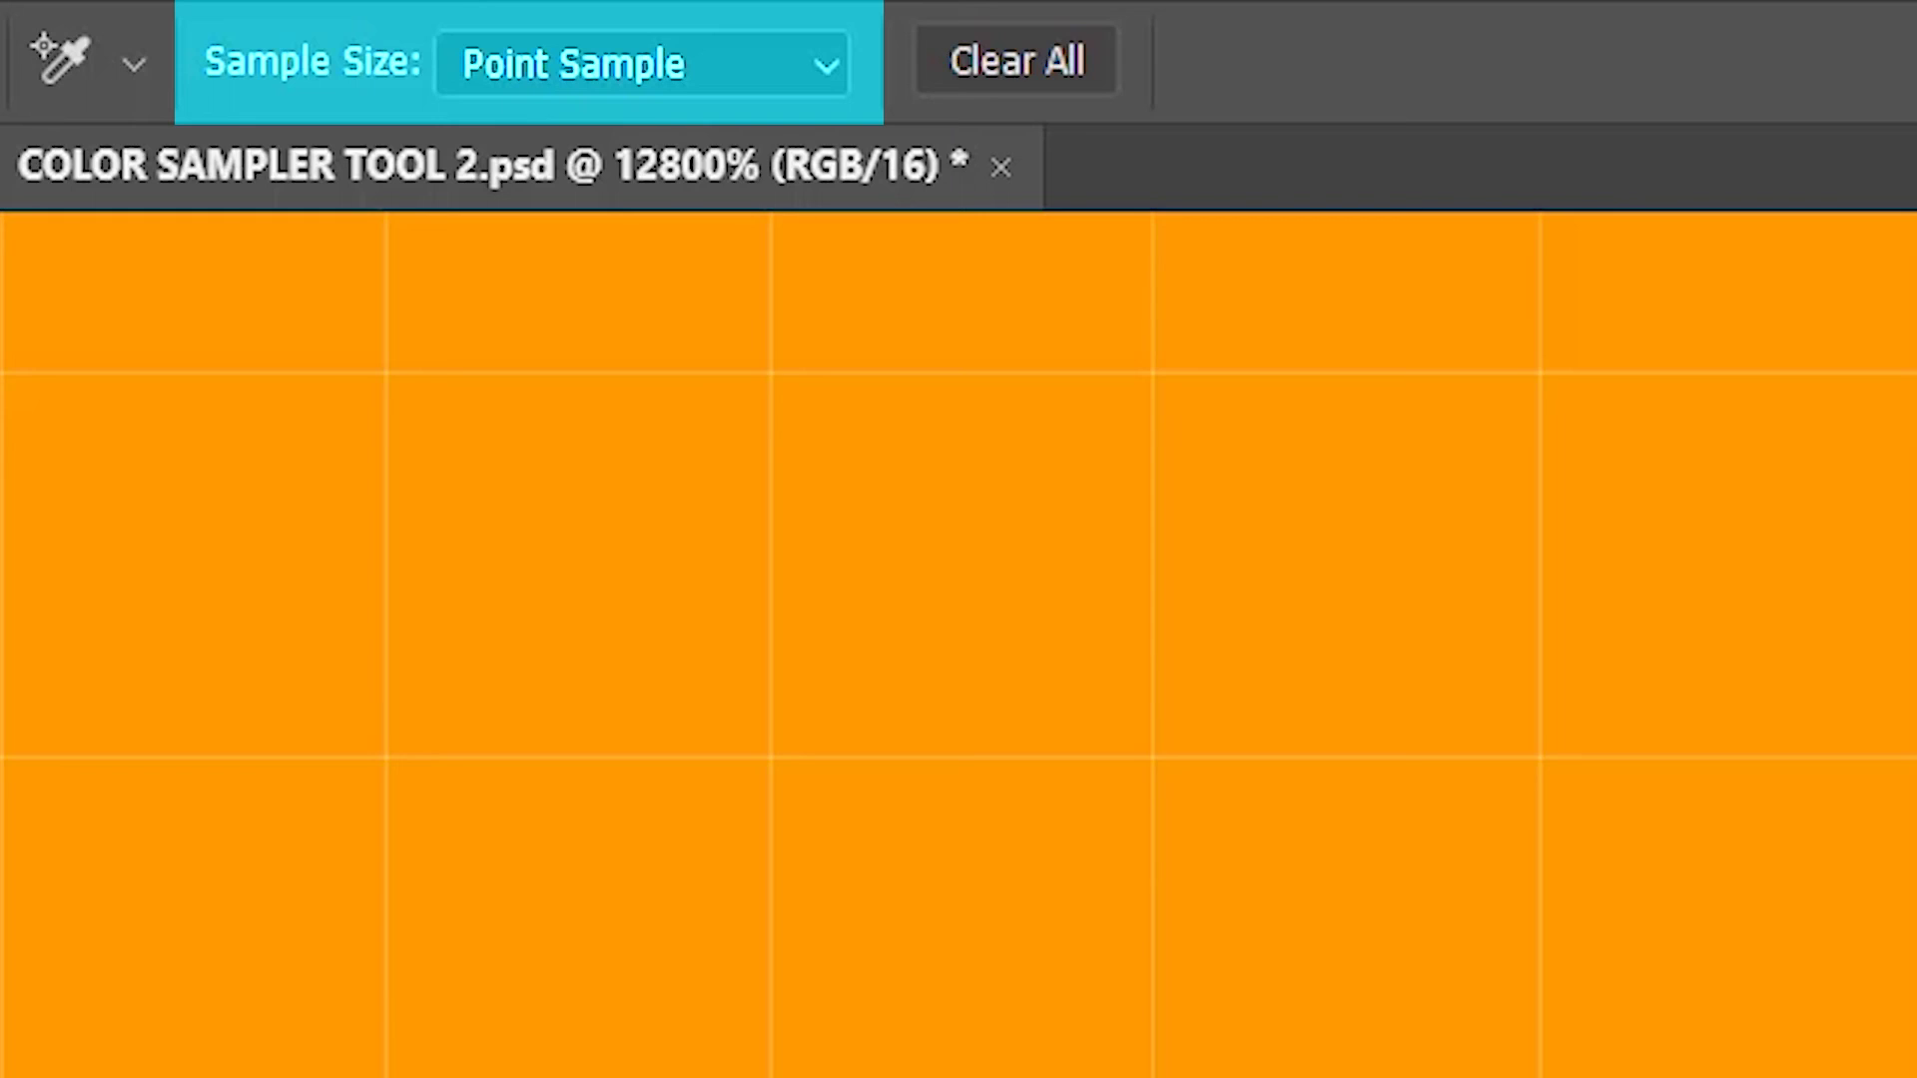
Set the sampler's Sample Size to 3 by 3 Average, then 5 by 5 Average
{"action": "left_click", "coordinate": [779, 80]}
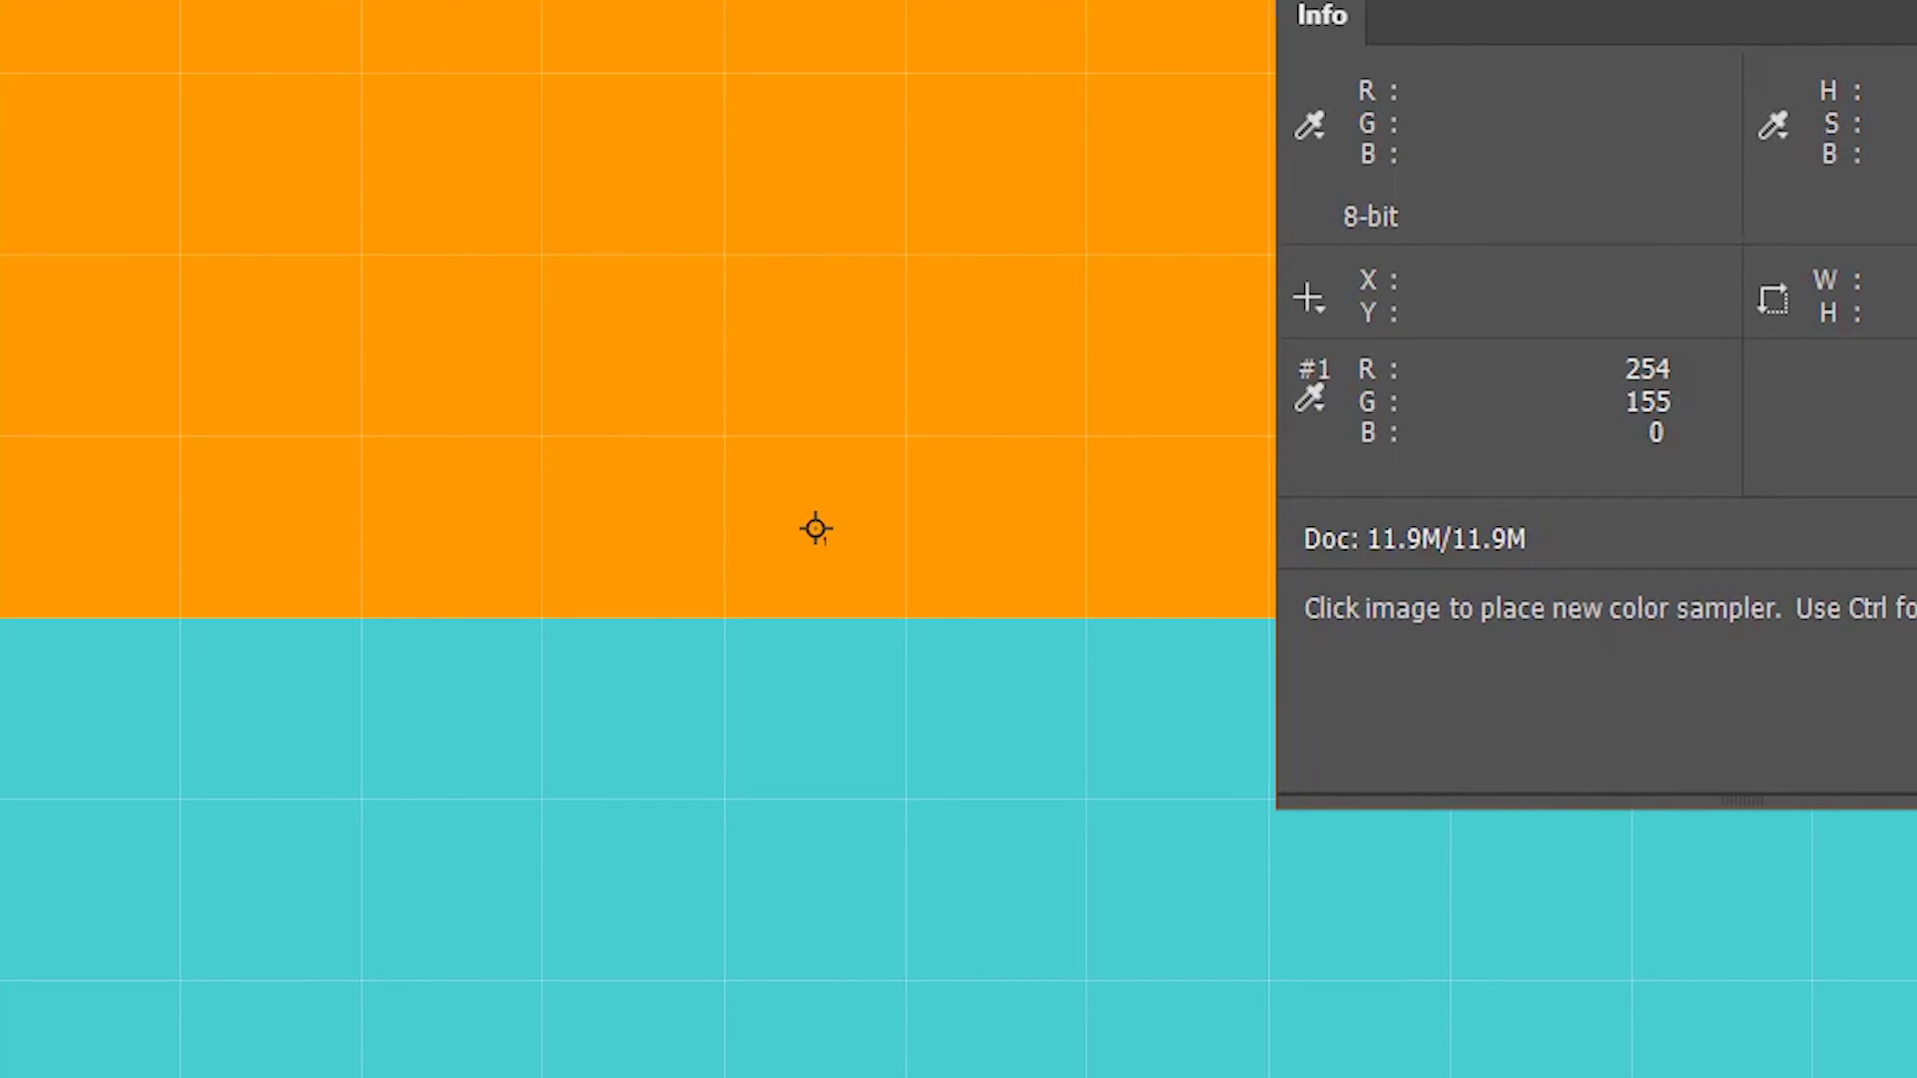
{"action": "left_click", "coordinate": [516, 56]}
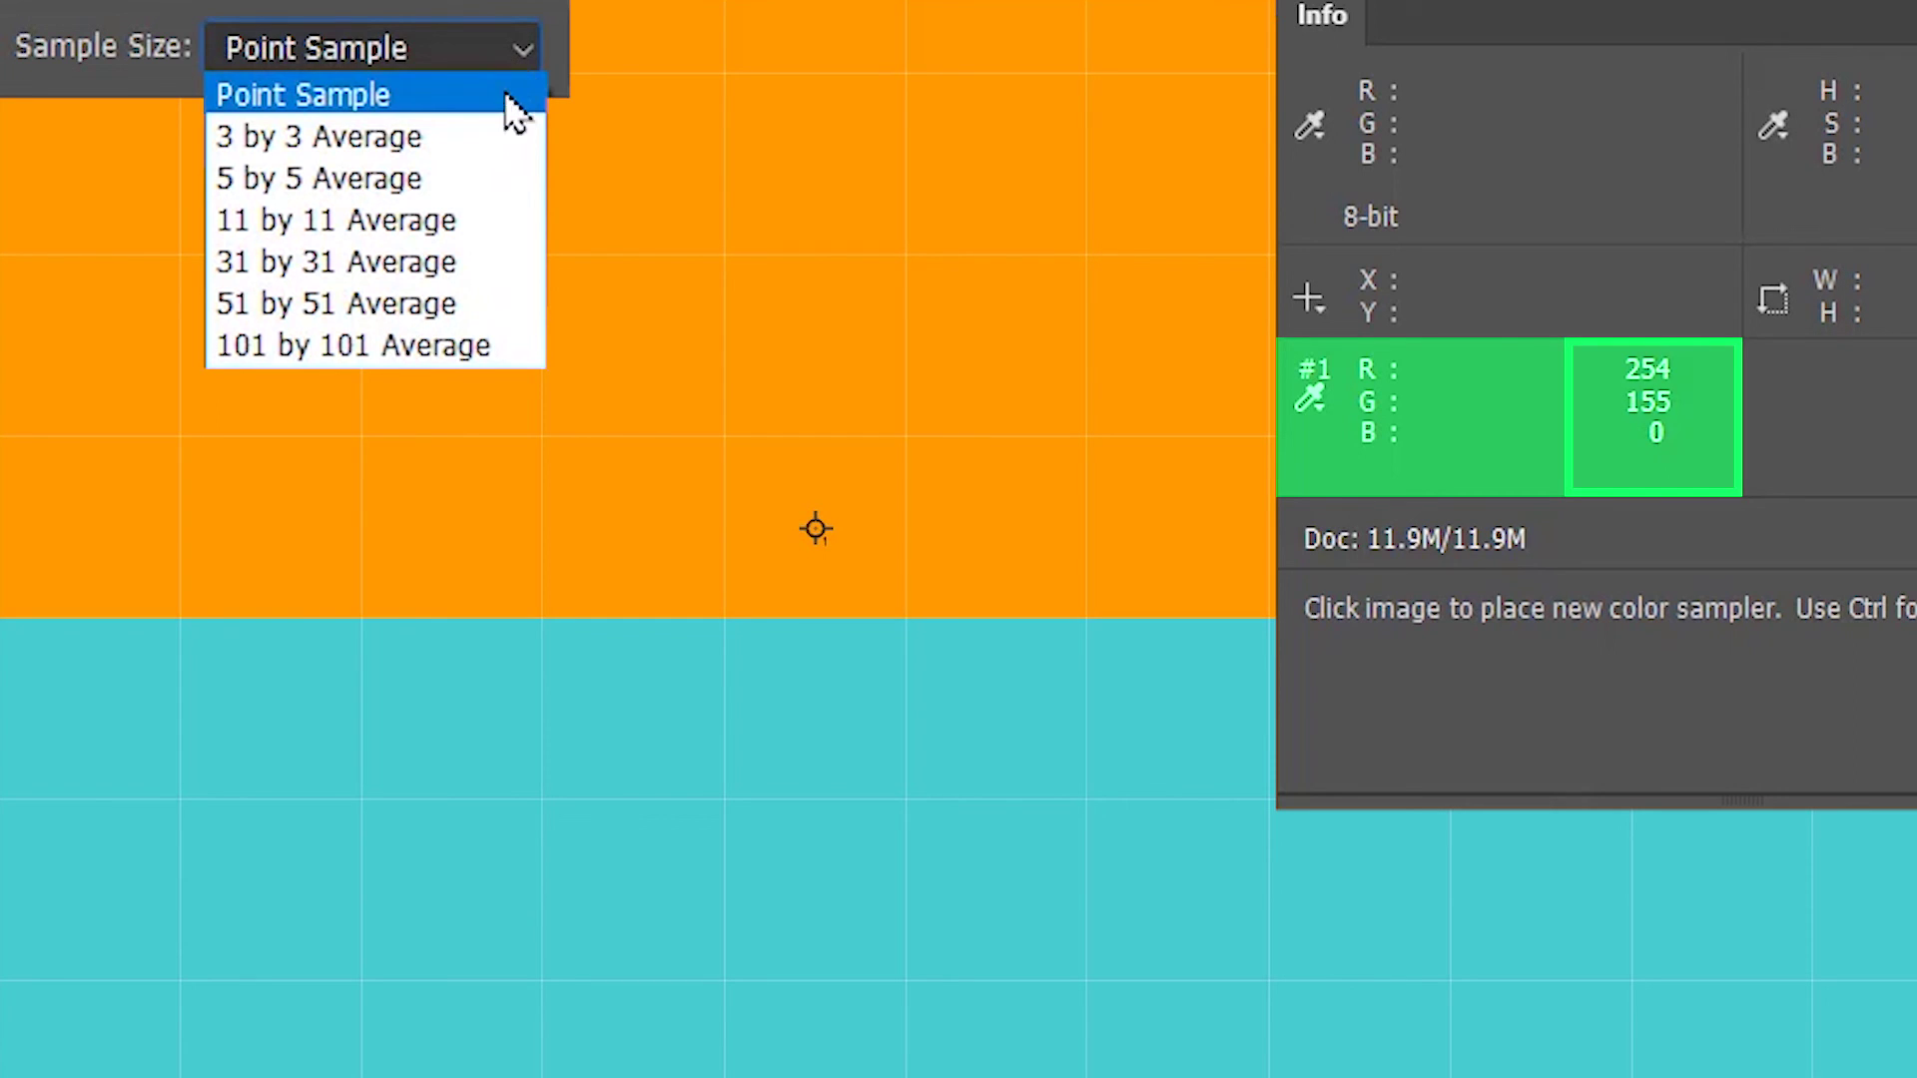
{"action": "left_click", "coordinate": [504, 136]}
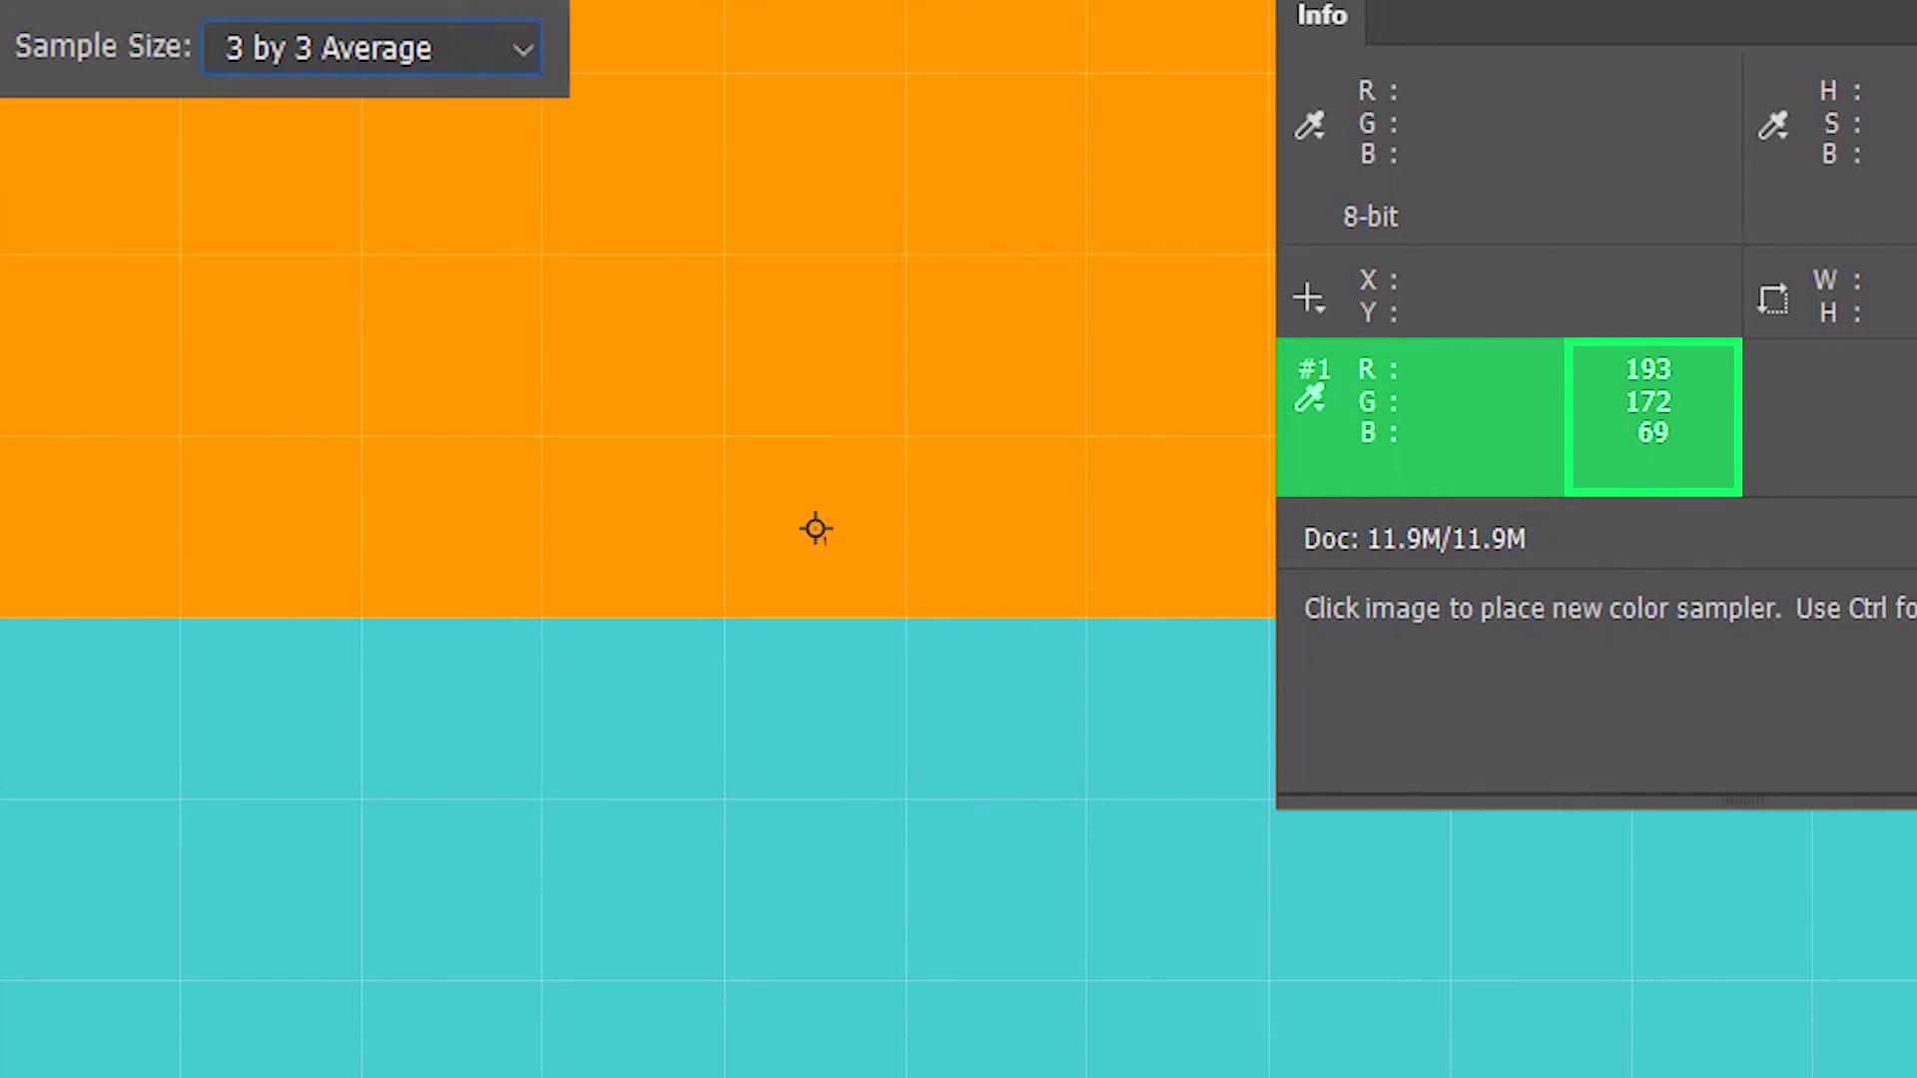
{"action": "left_click", "coordinate": [522, 64]}
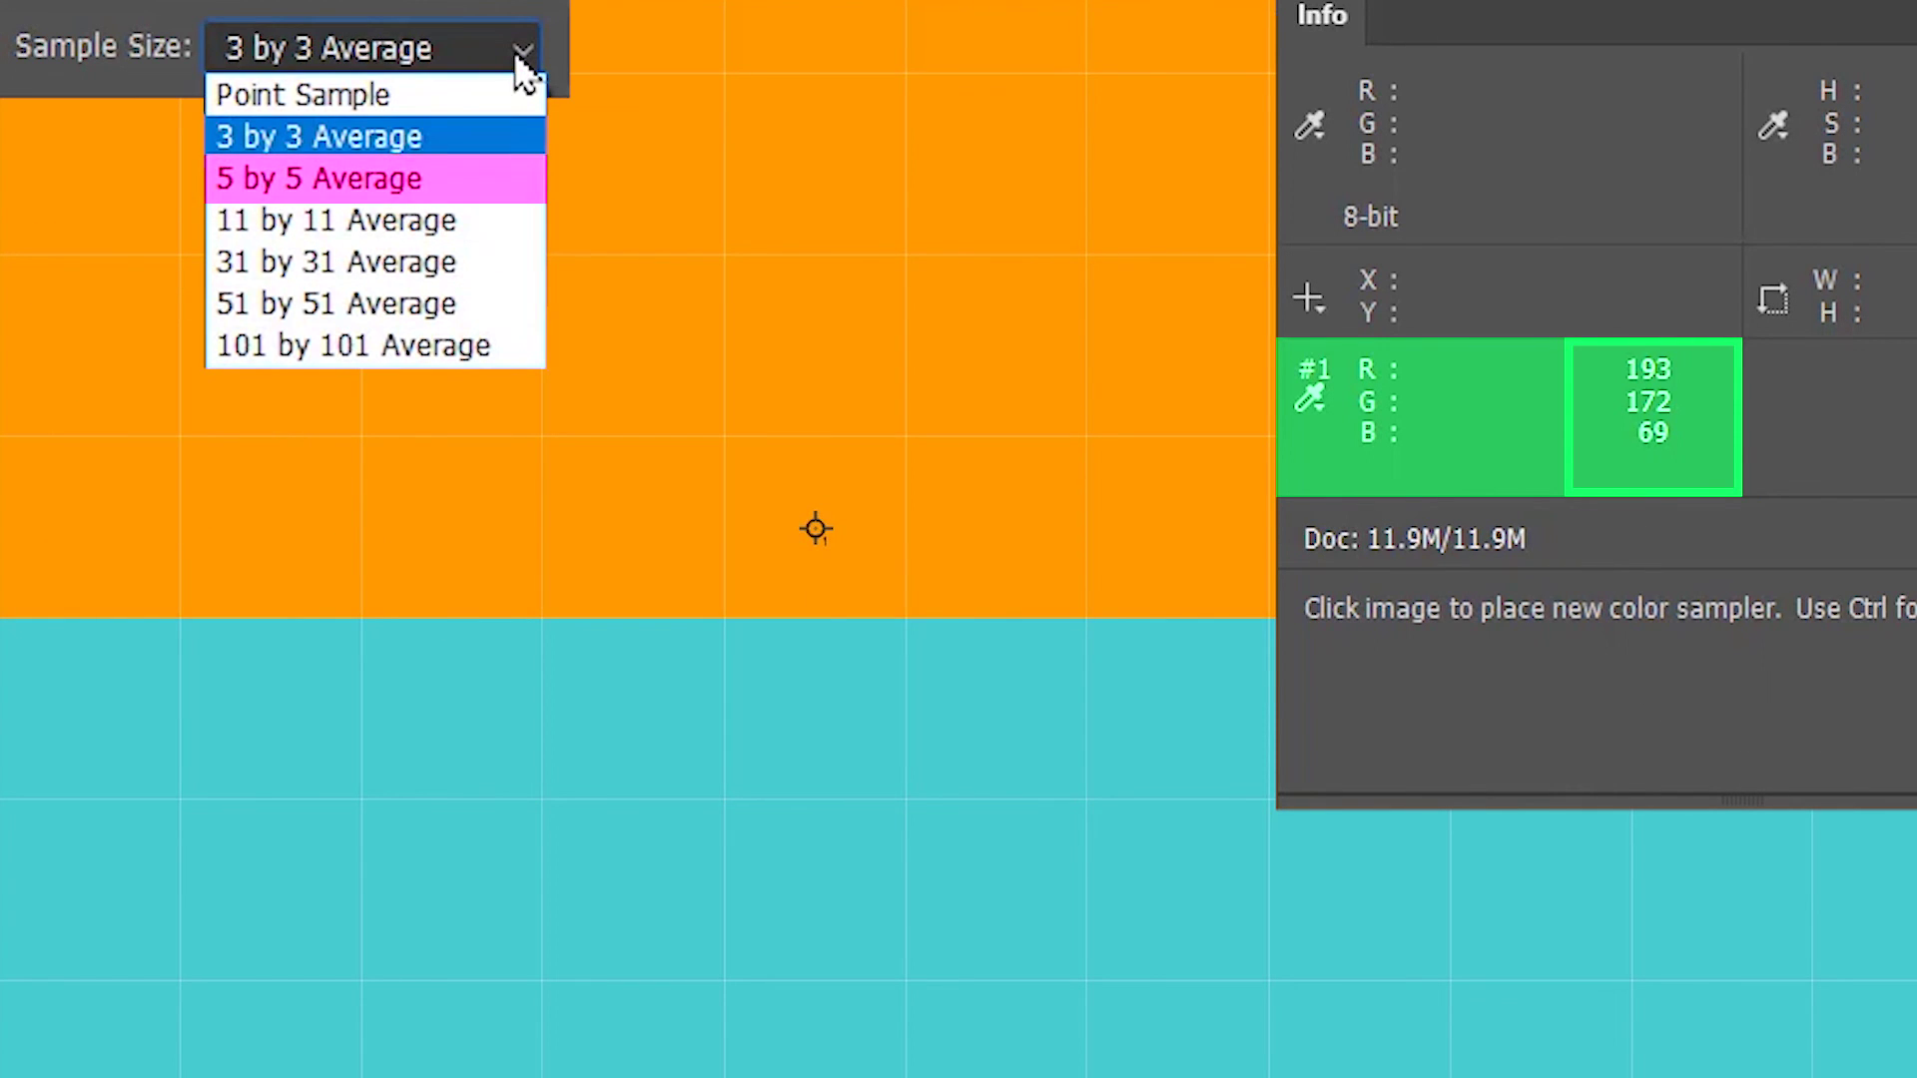
{"action": "left_click", "coordinate": [509, 184]}
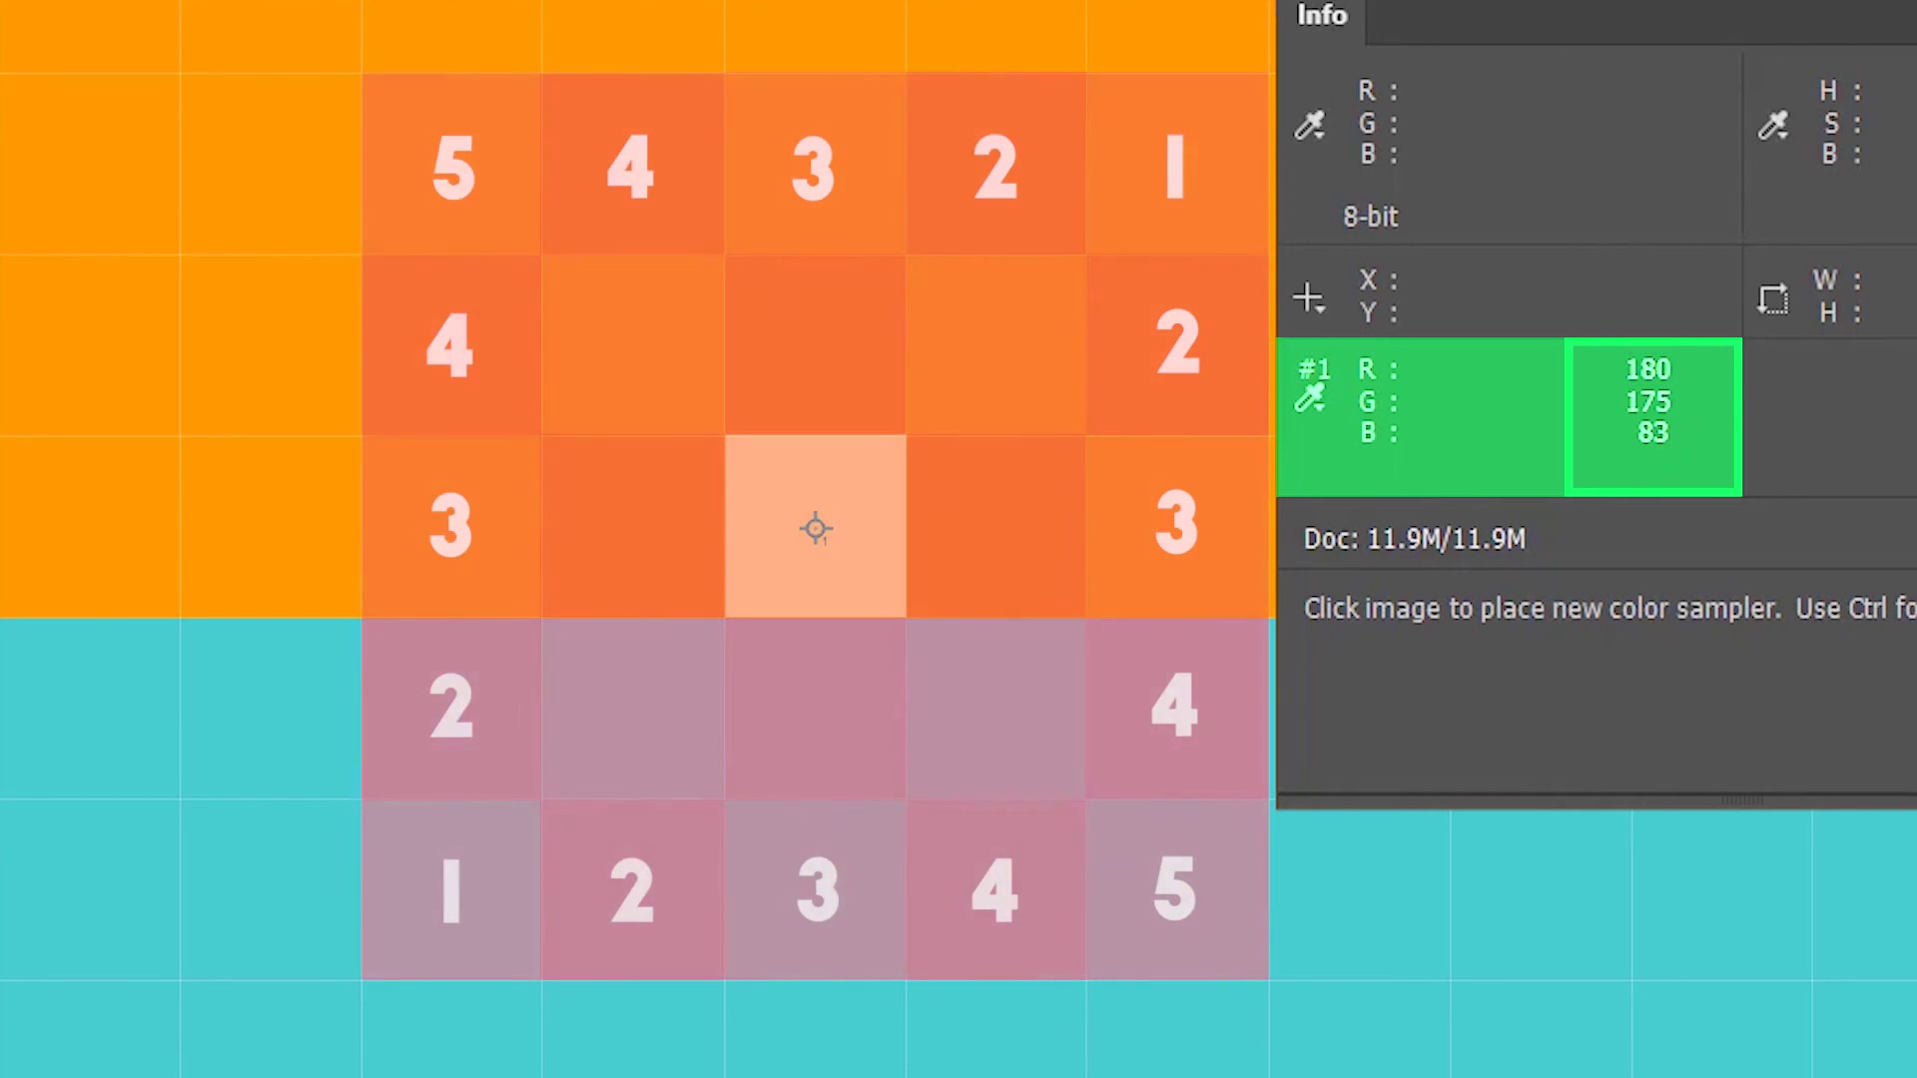